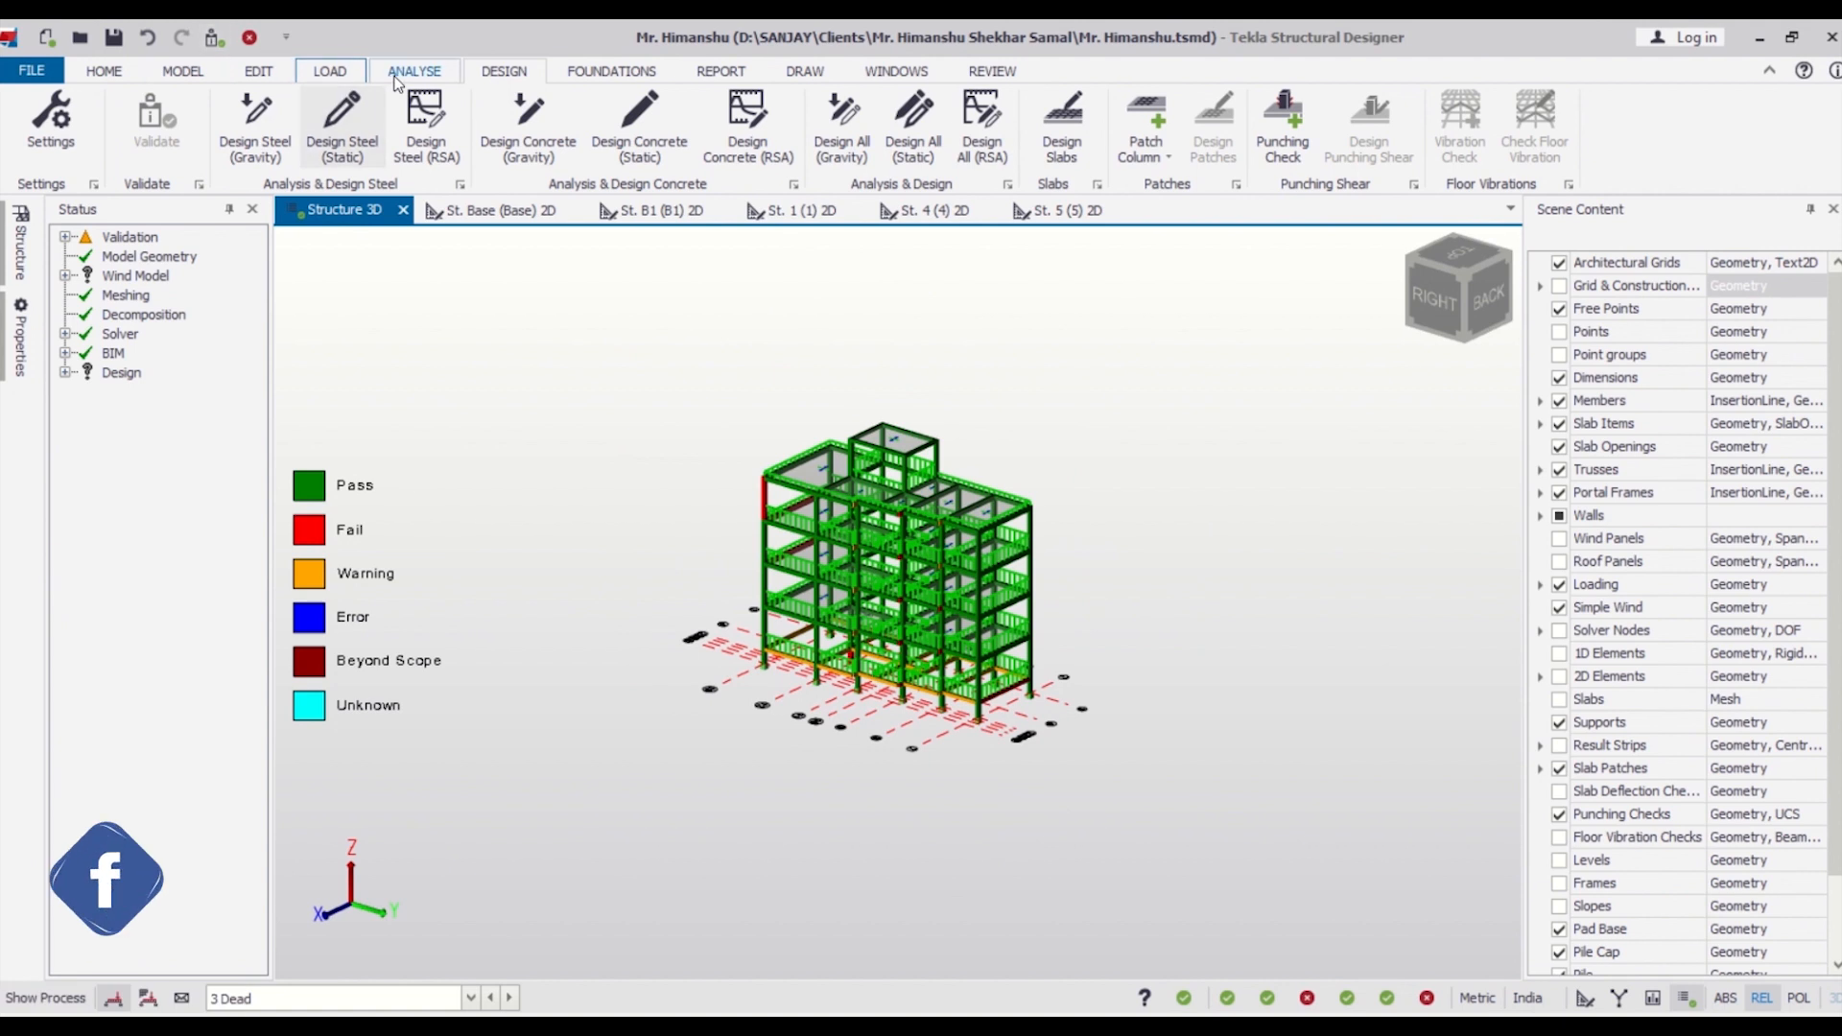
# Add a new pile type named P to the foundation pile catalogue.
pyautogui.click(615, 77)
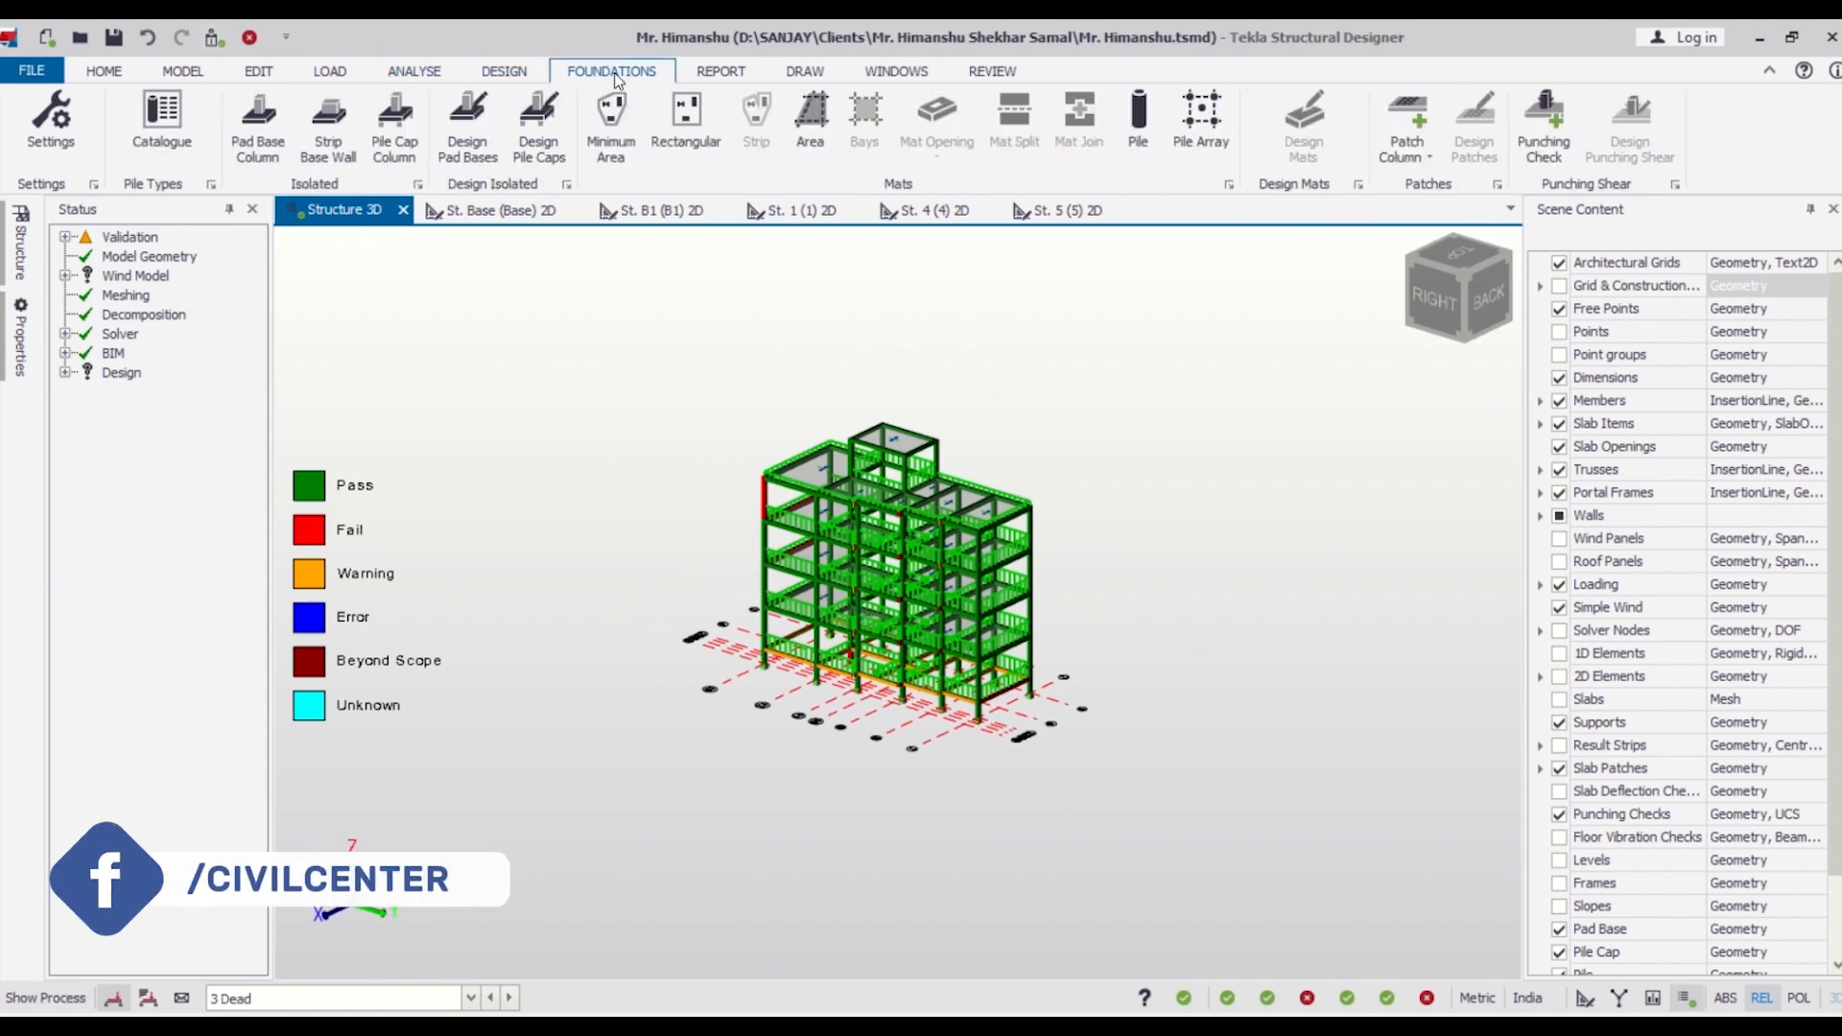
pyautogui.click(177, 130)
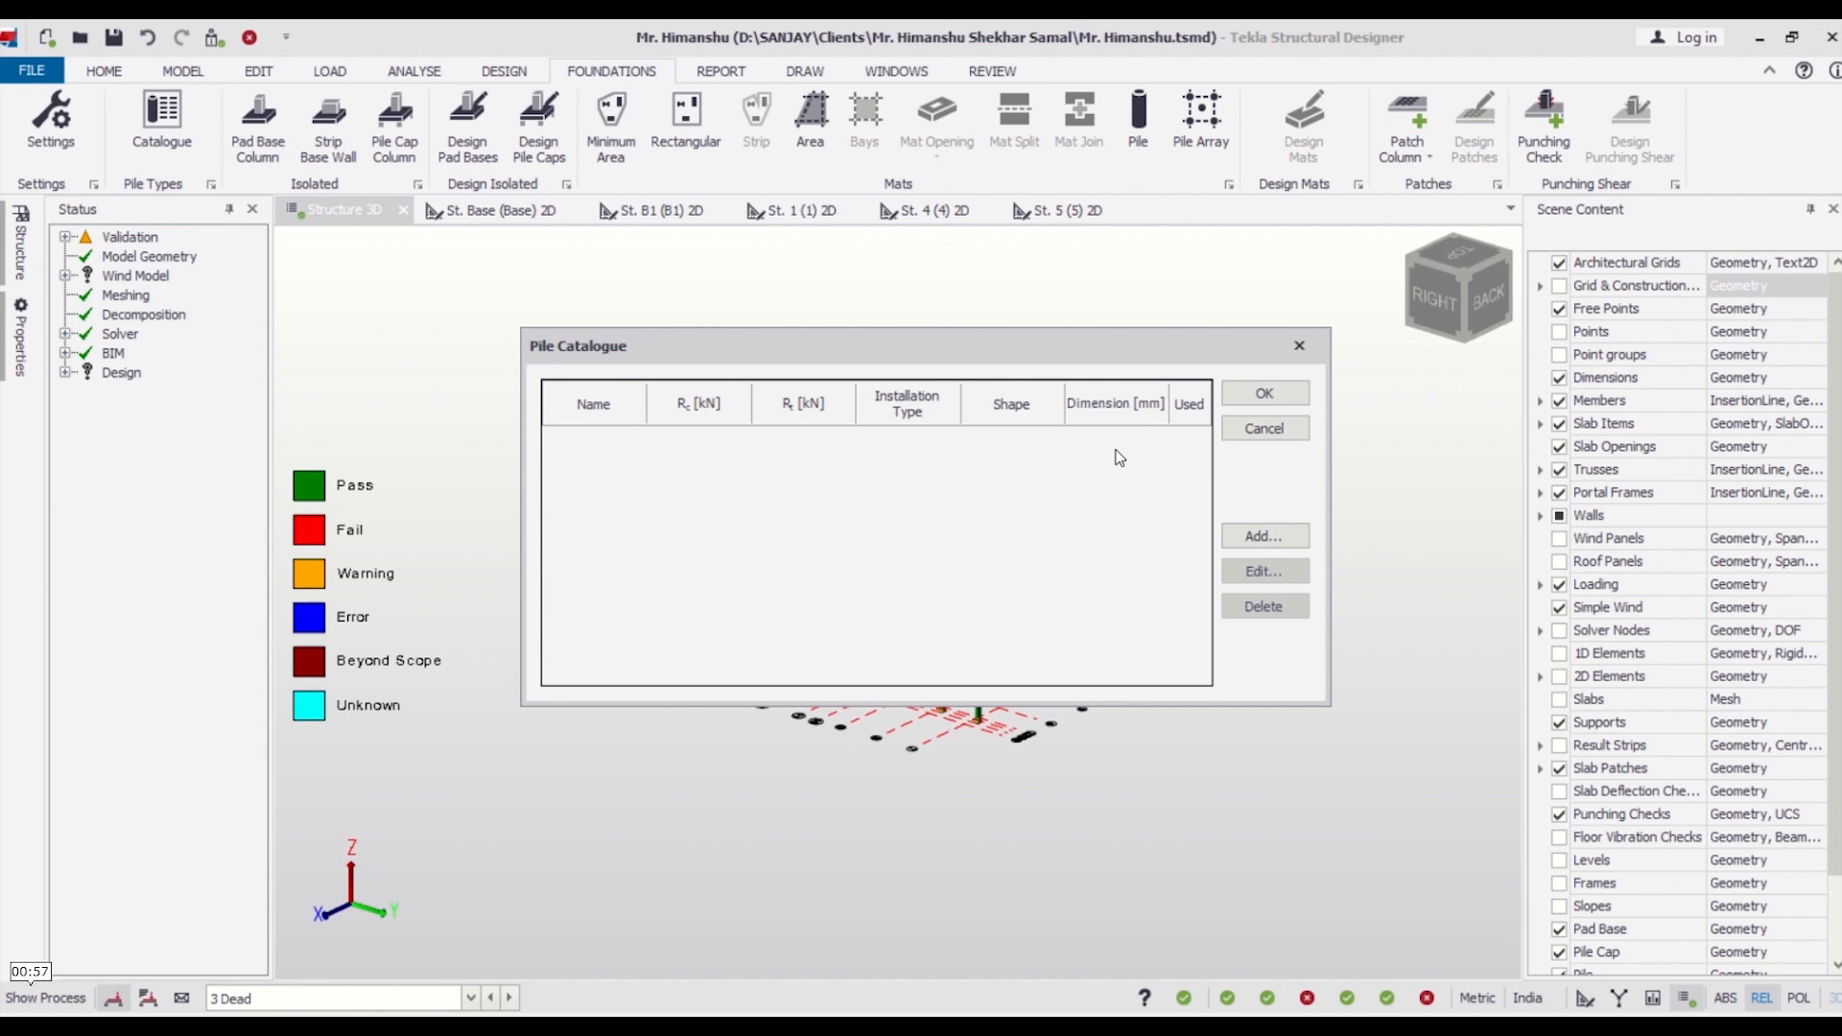
pyautogui.click(1263, 537)
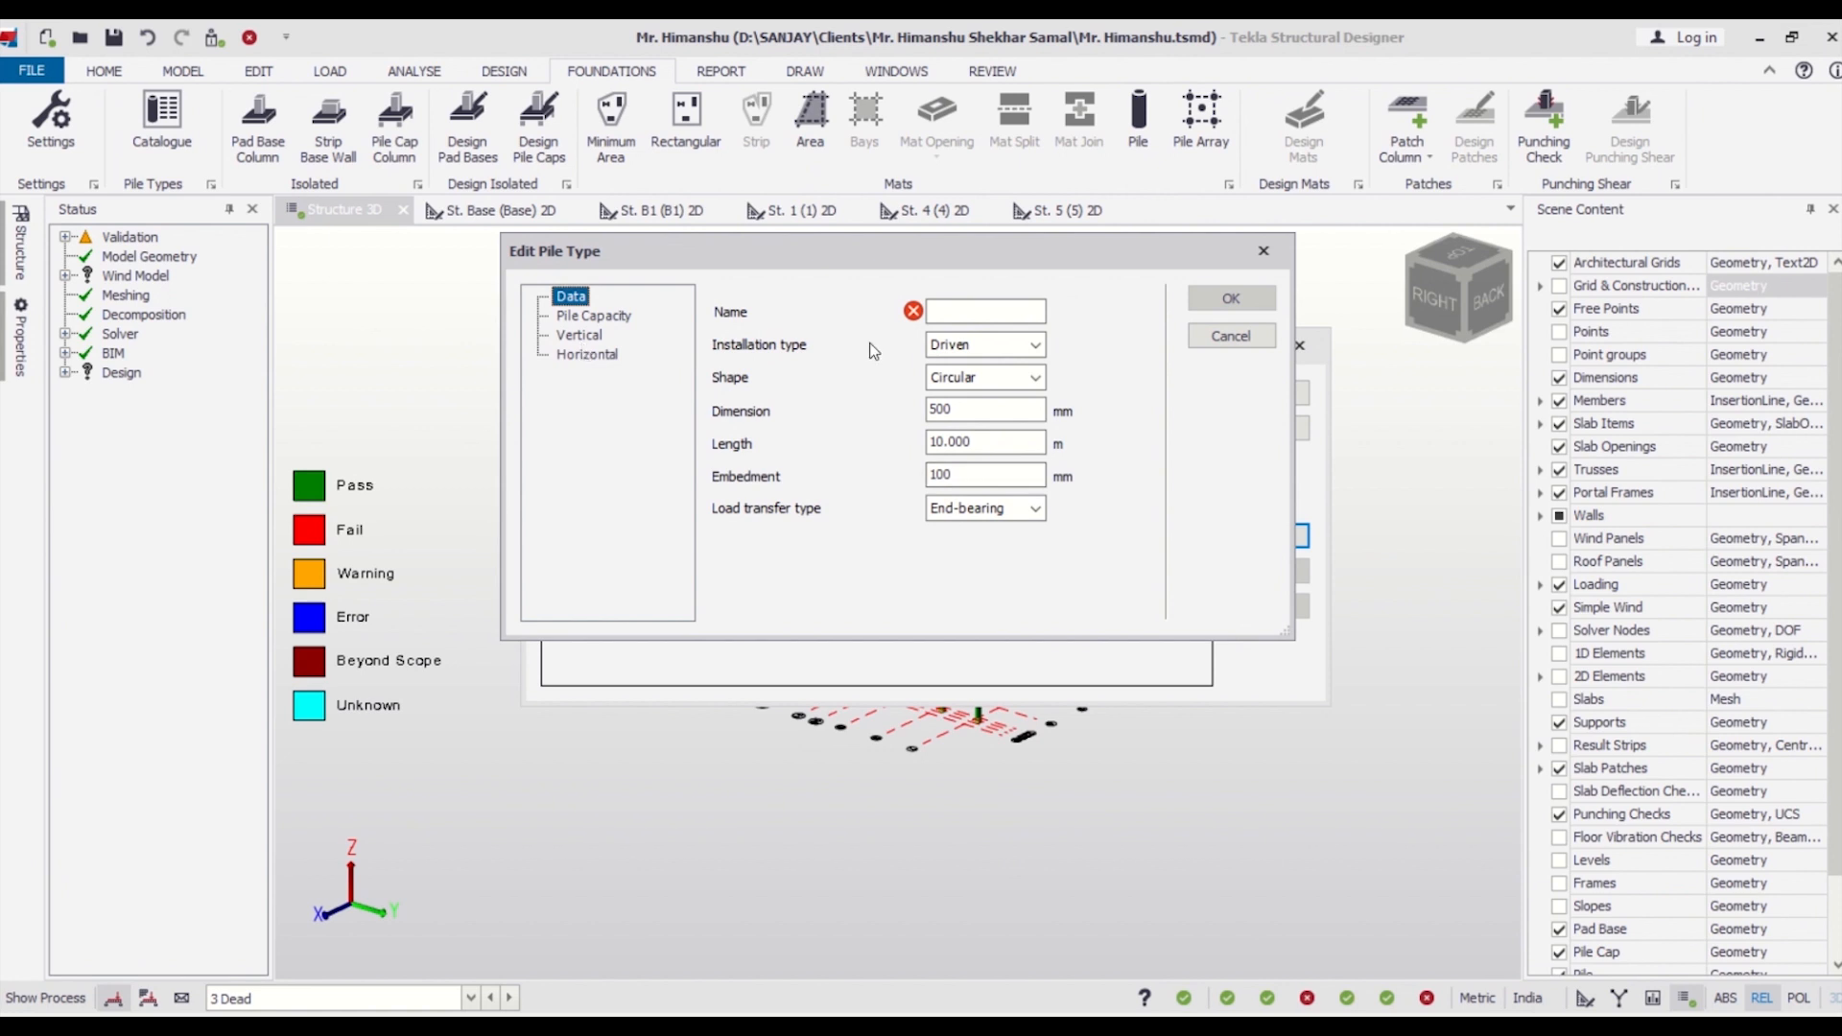
pyautogui.click(596, 320)
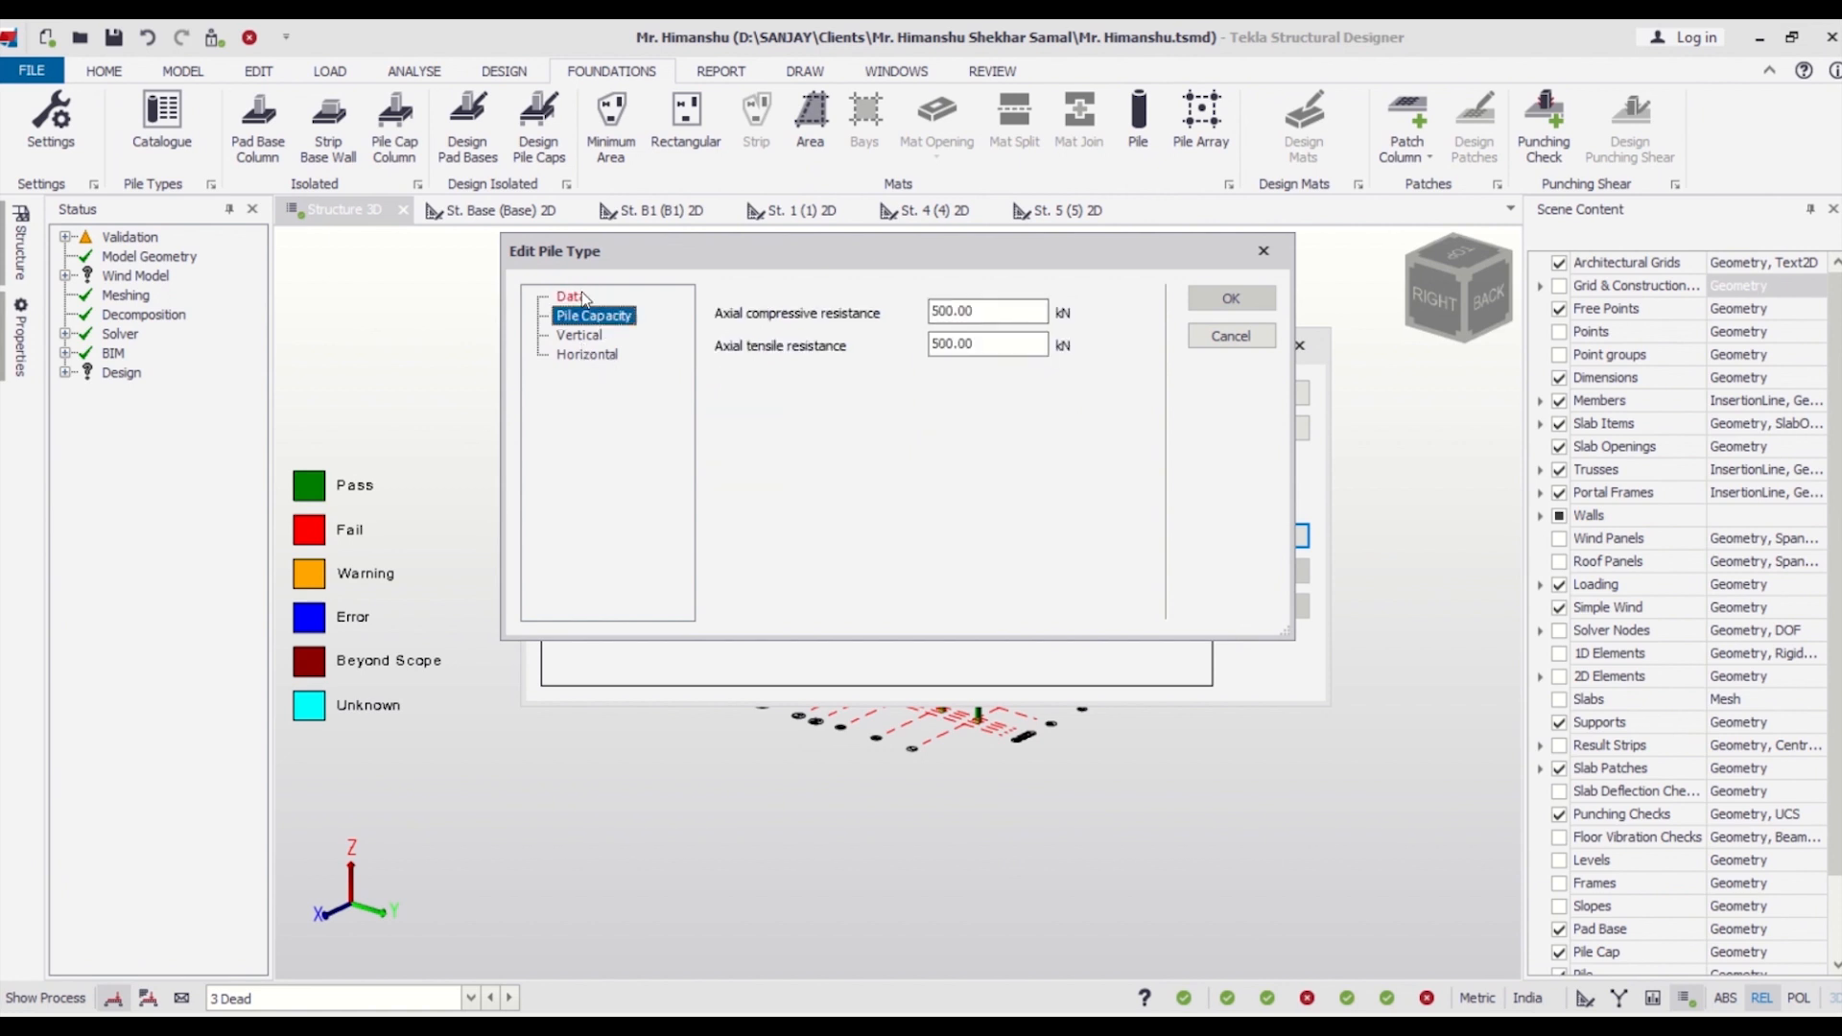
pyautogui.click(575, 297)
pyautogui.click(983, 314)
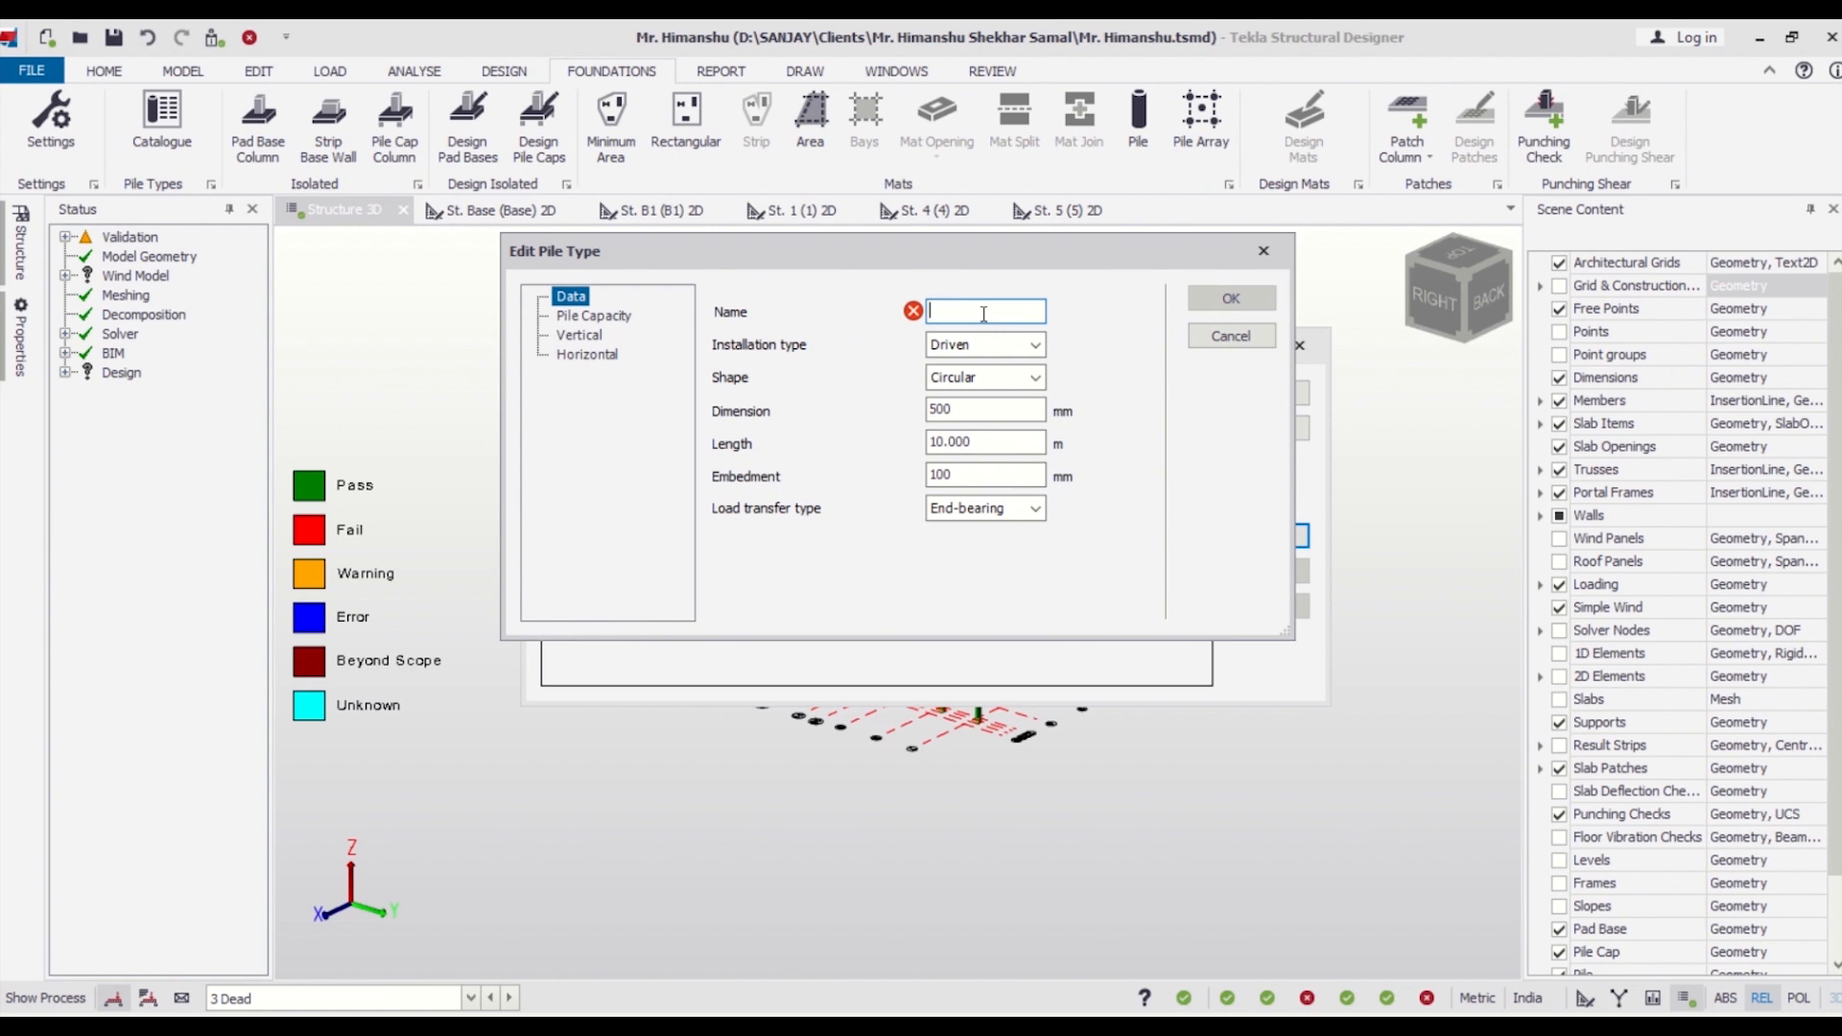
pyautogui.write('P')
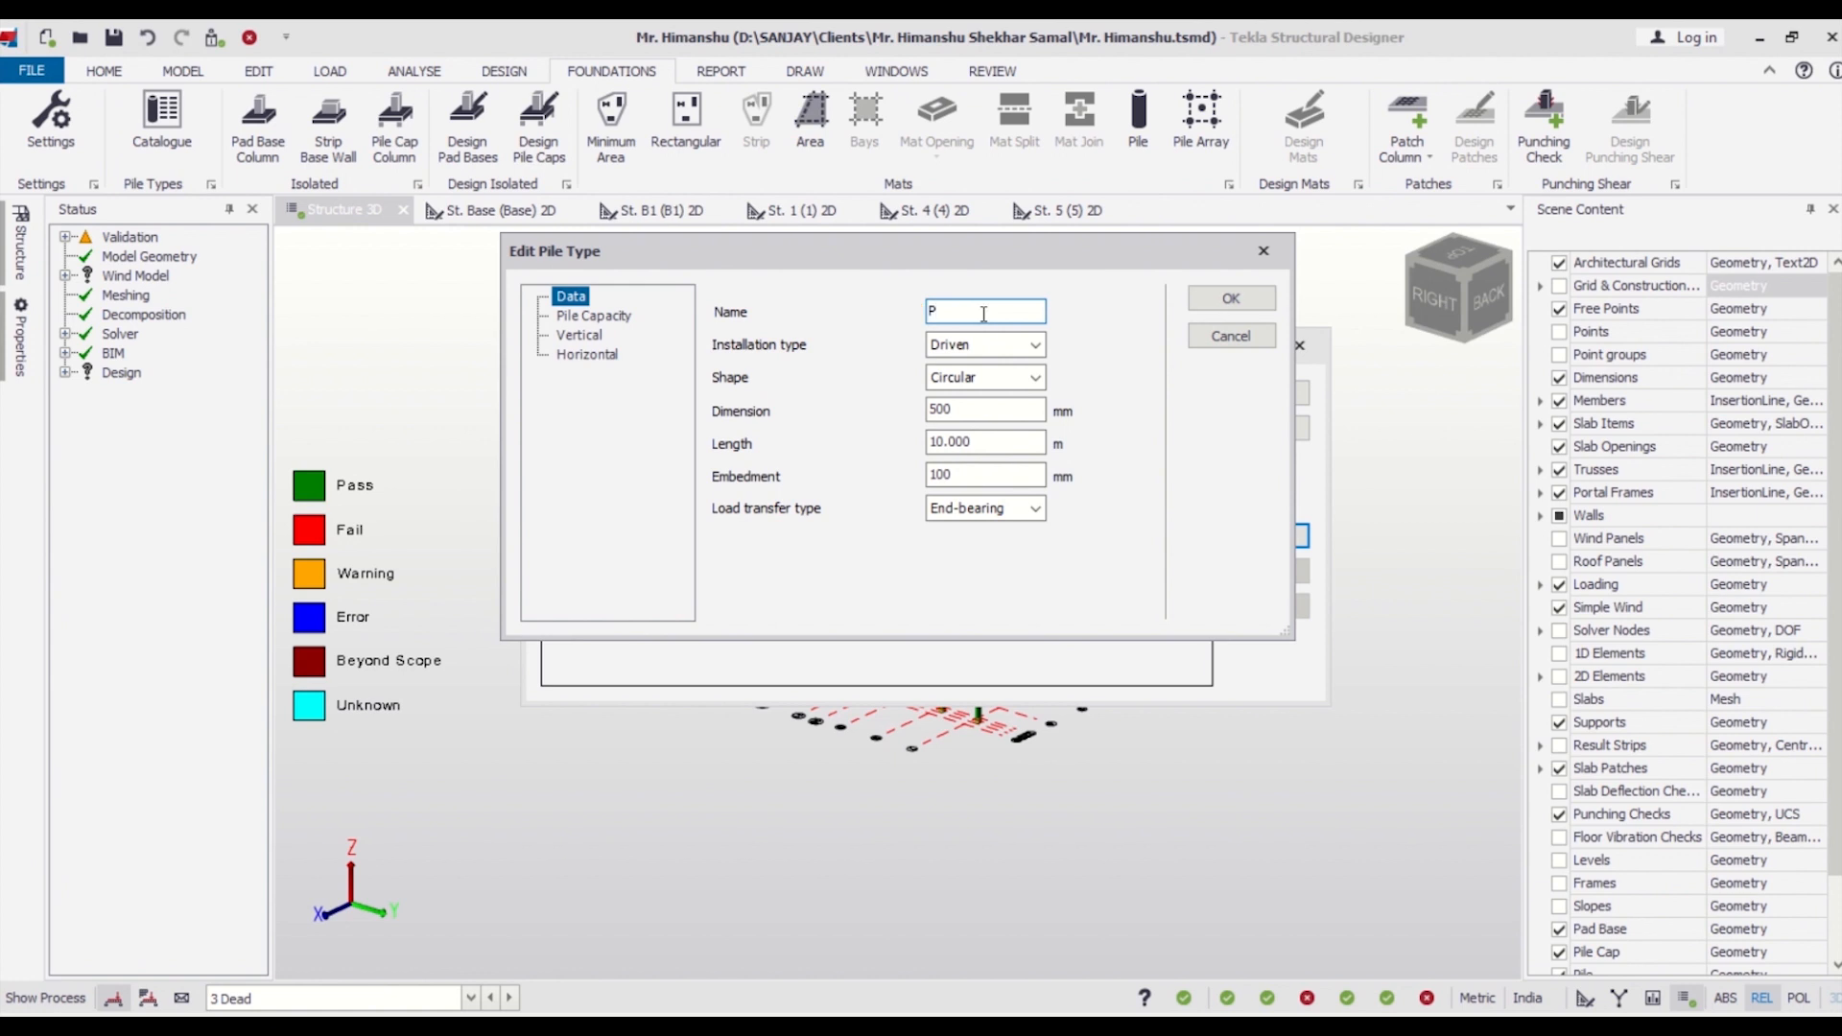
# Set the pile type's dimension to 250 mm and its length to 3.66 m.
pyautogui.click(1028, 406)
pyautogui.moveTo(1027, 406); pyautogui.dragTo(891, 406)
pyautogui.write('250')
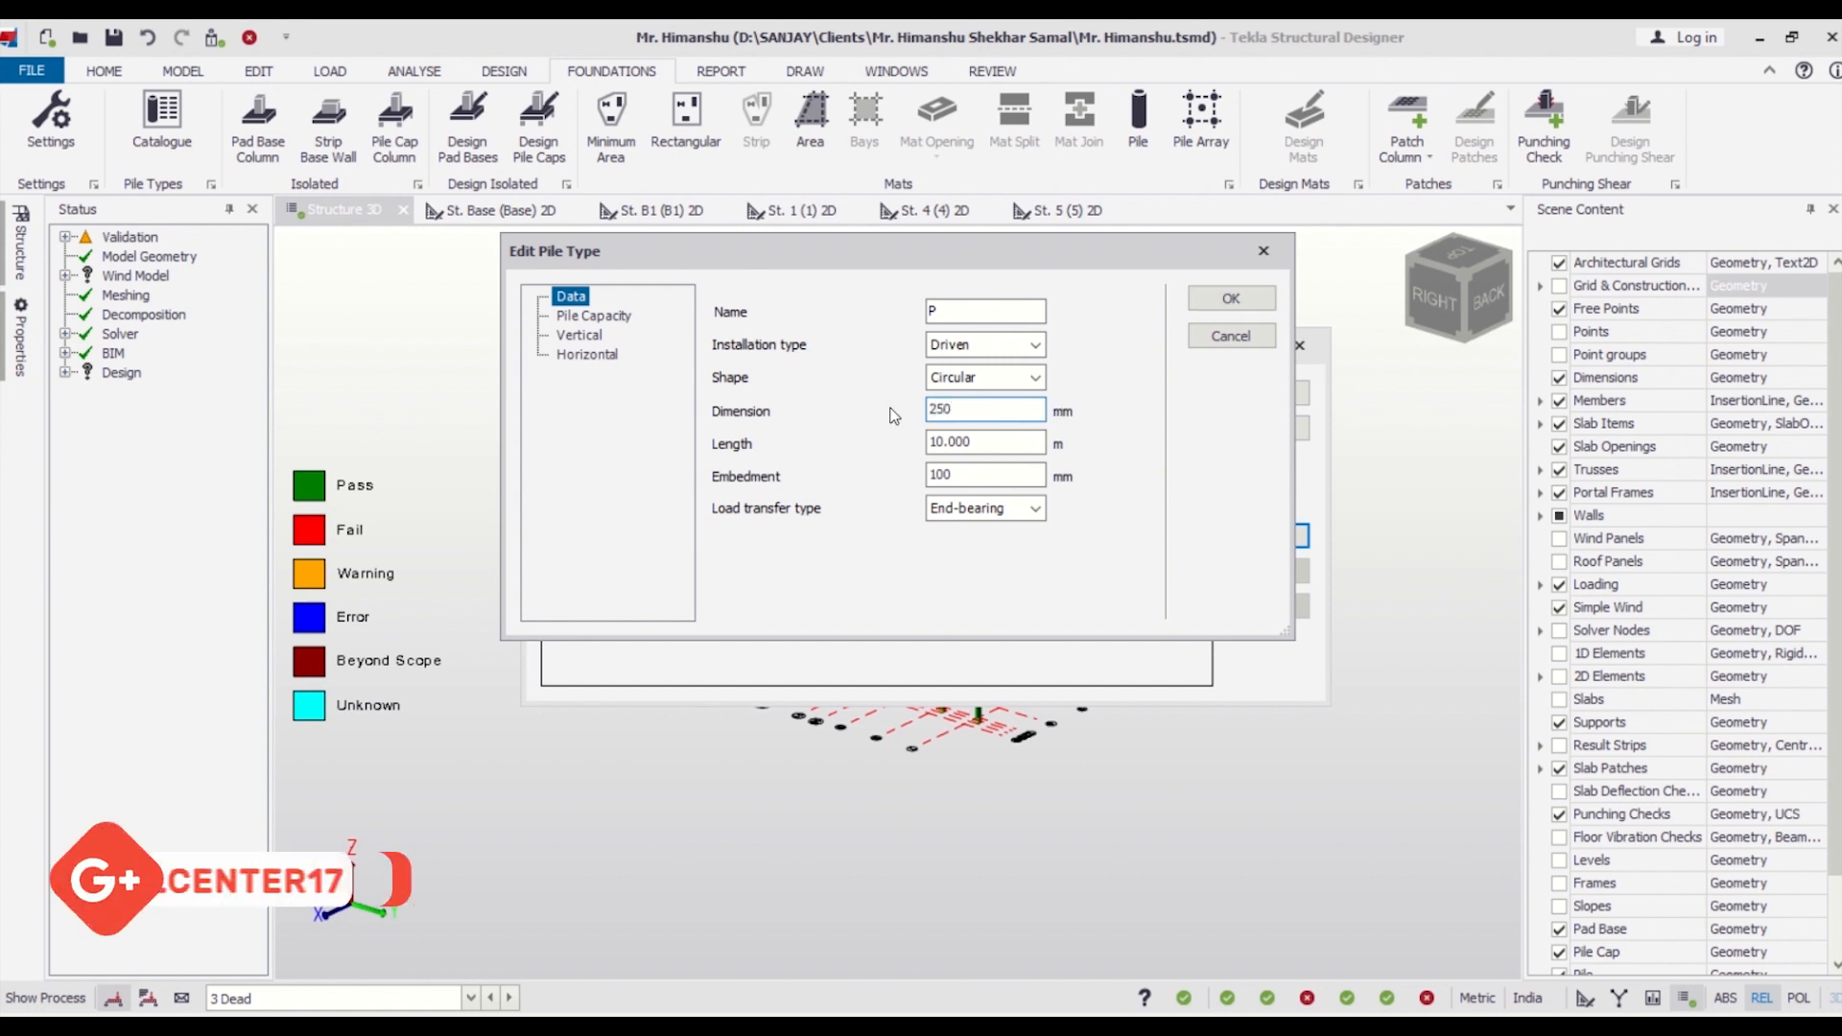
pyautogui.press('Tab')
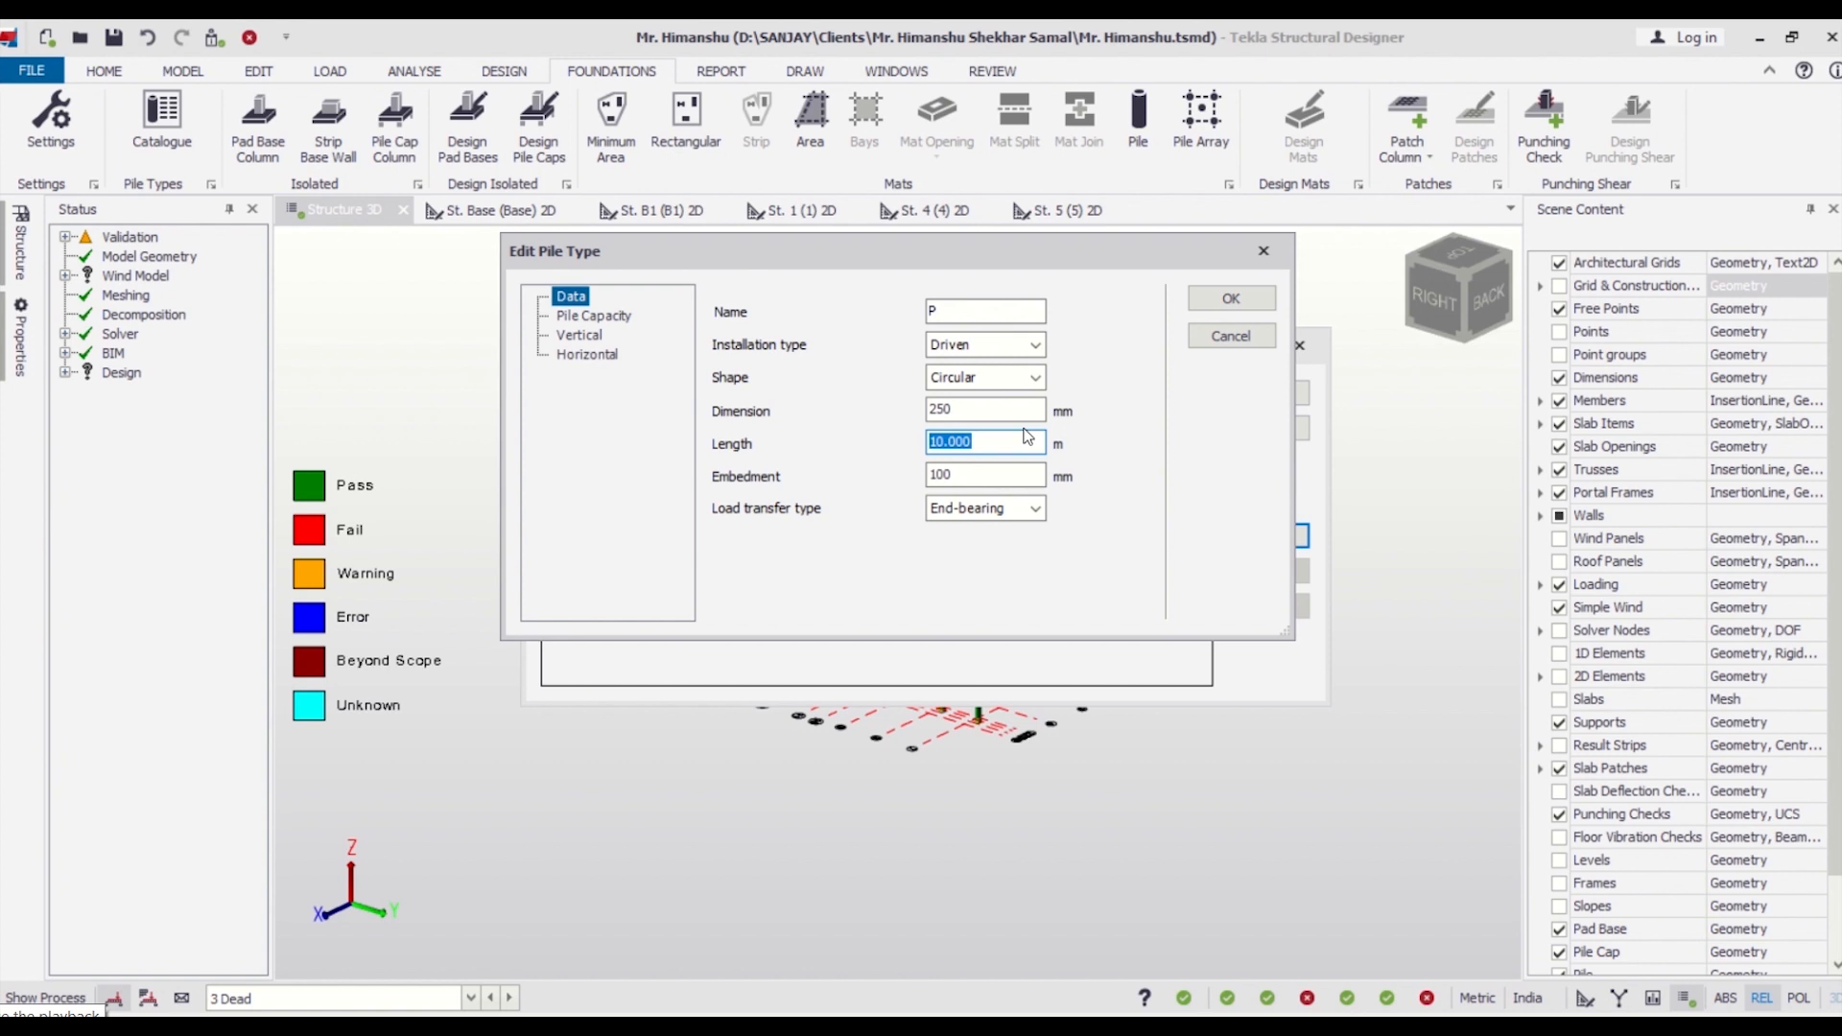
pyautogui.write('3.66')
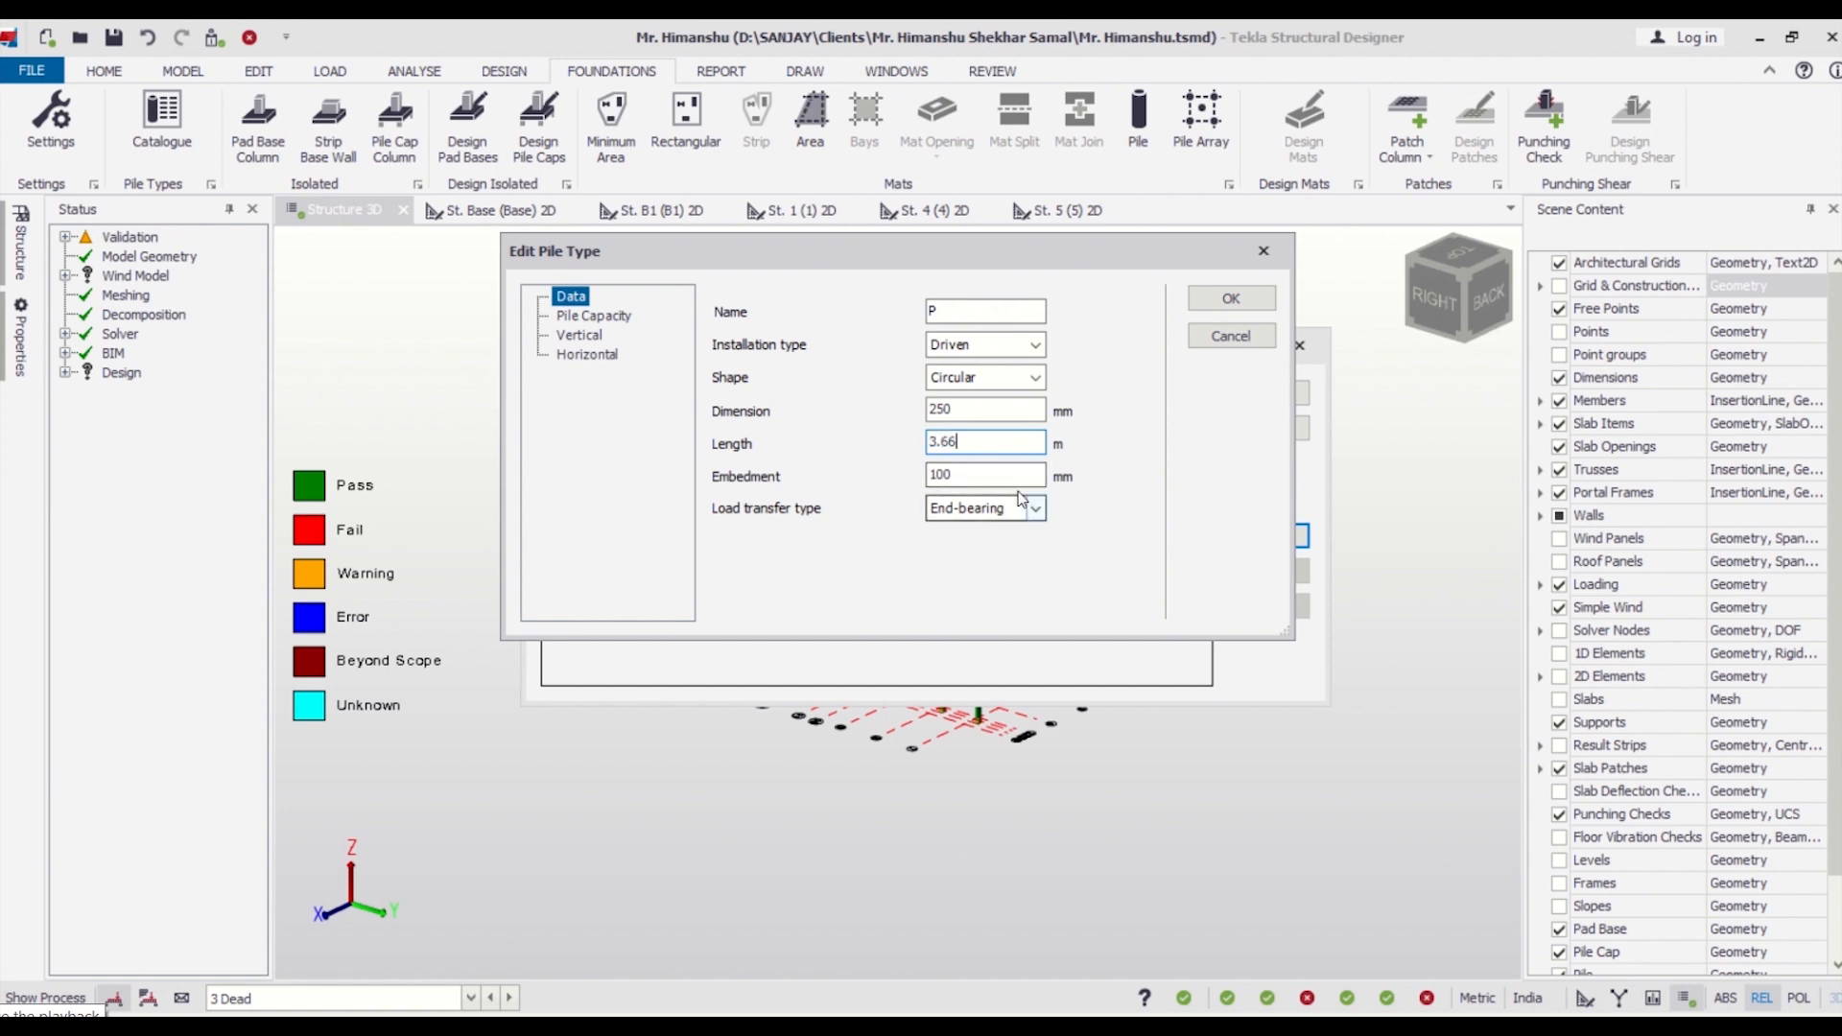
# Set the pile capacity to 300 kN axial compressive resistance and 200 kN axial tensile resistance.
pyautogui.click(602, 315)
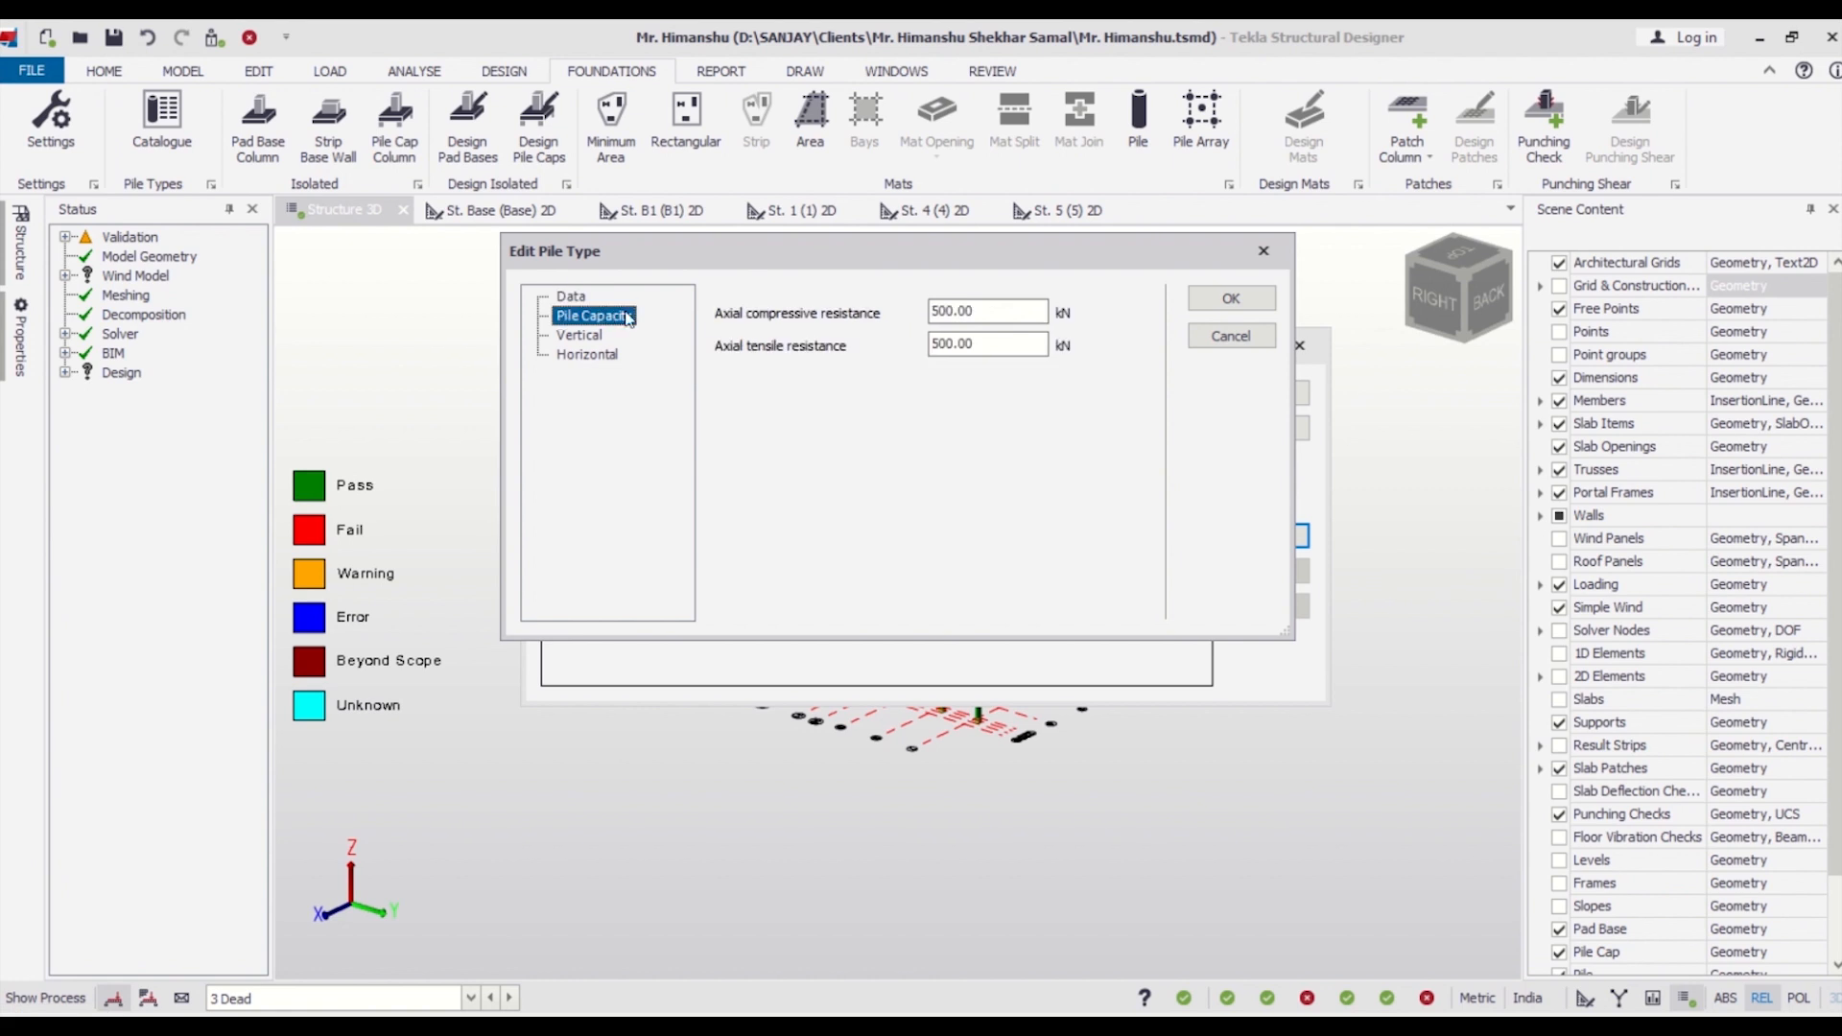
pyautogui.doubleClick(973, 311)
pyautogui.write('300')
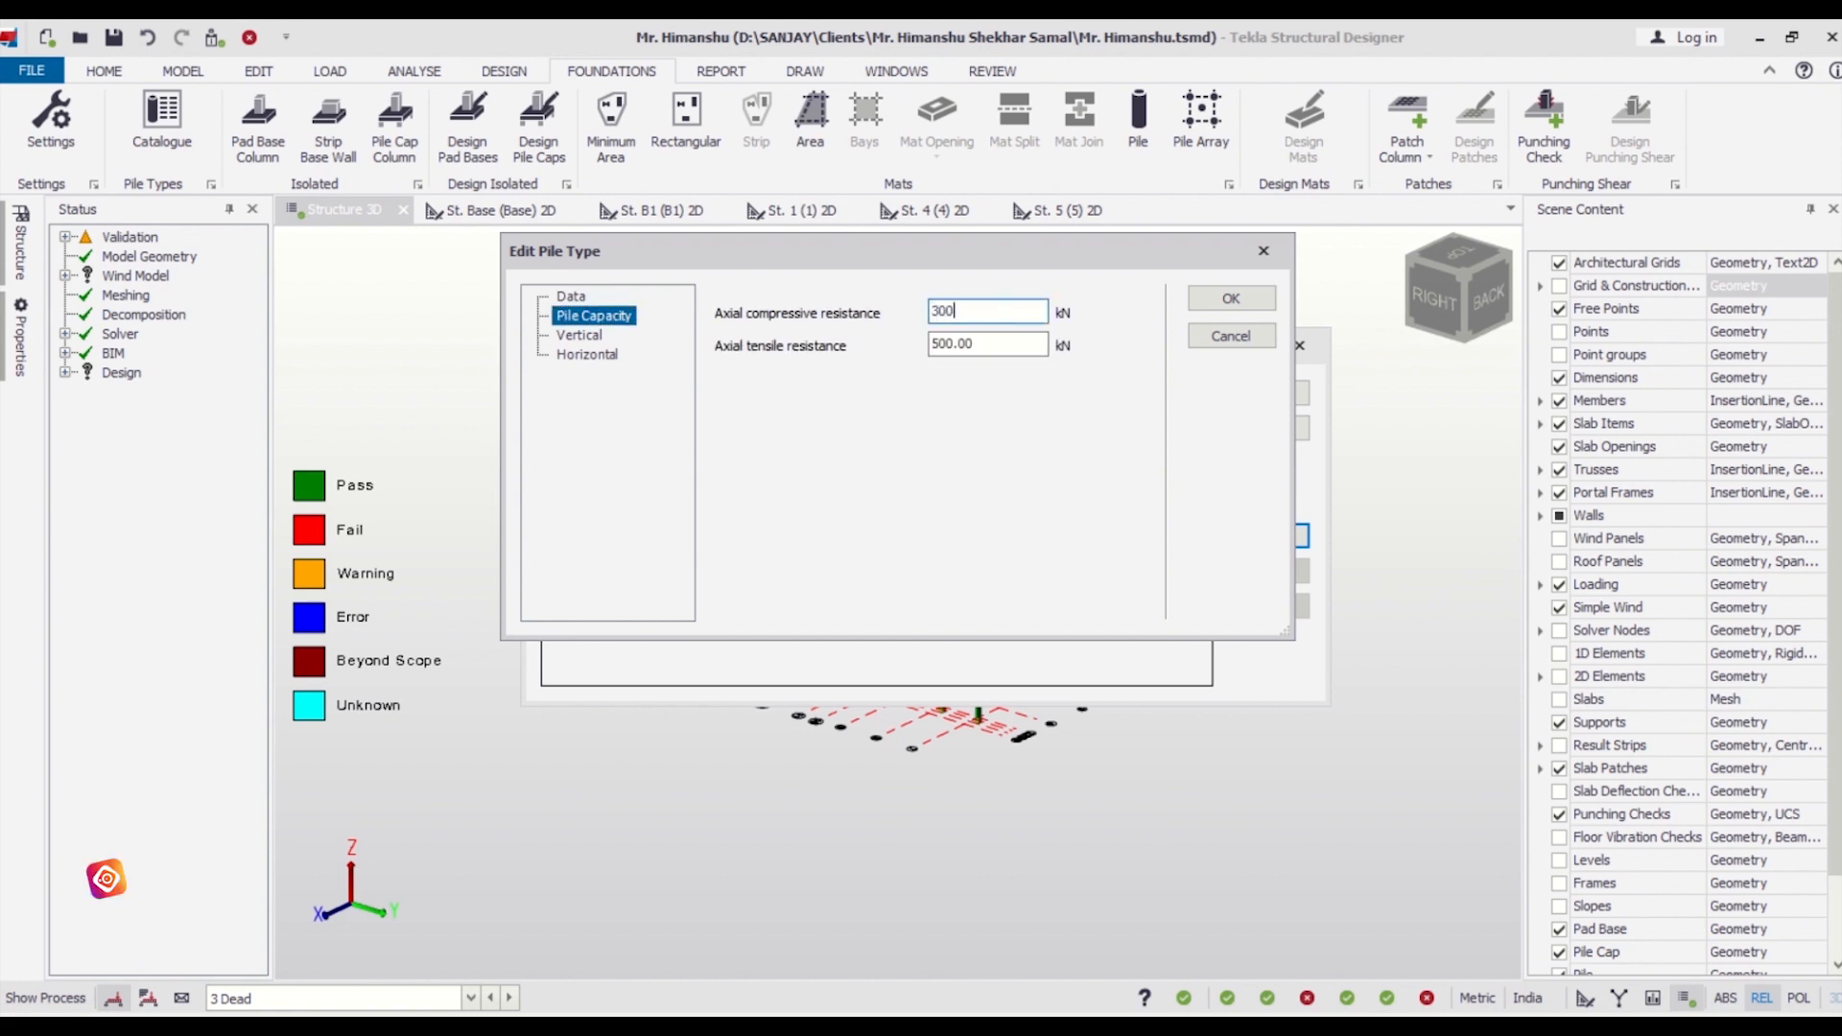
pyautogui.press('Tab')
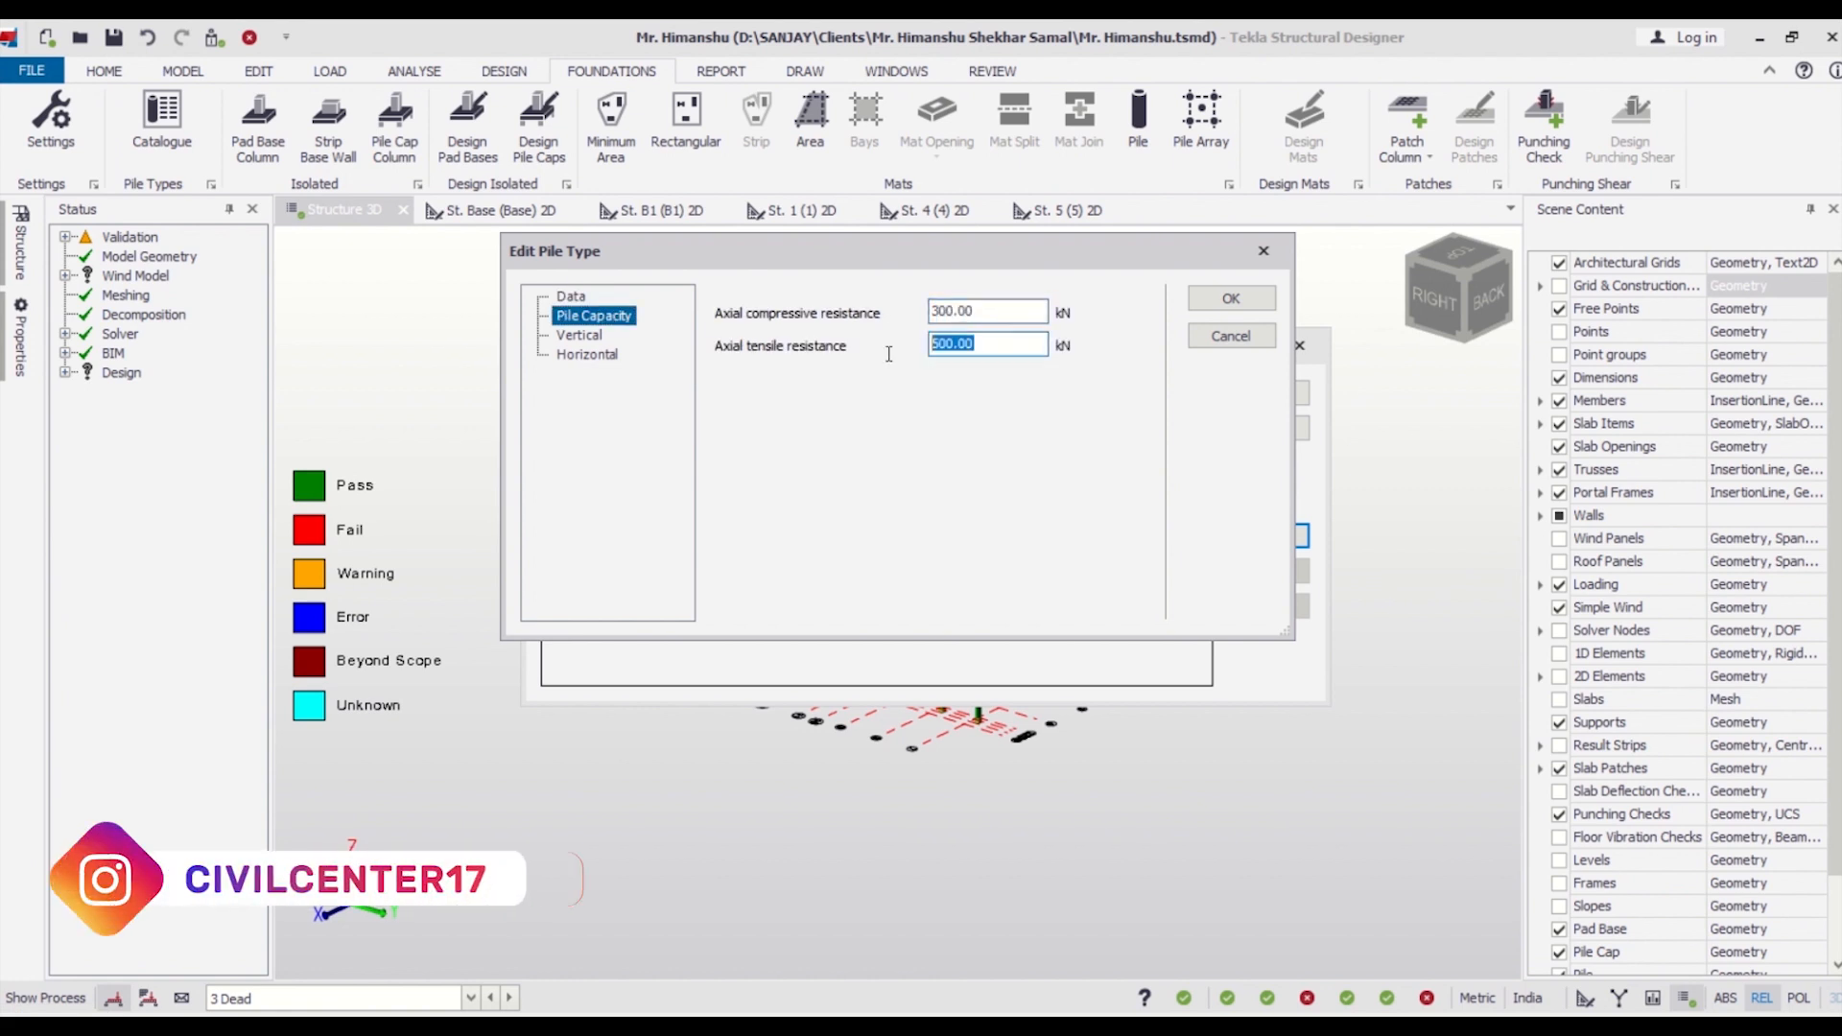
pyautogui.press('BackSpace')
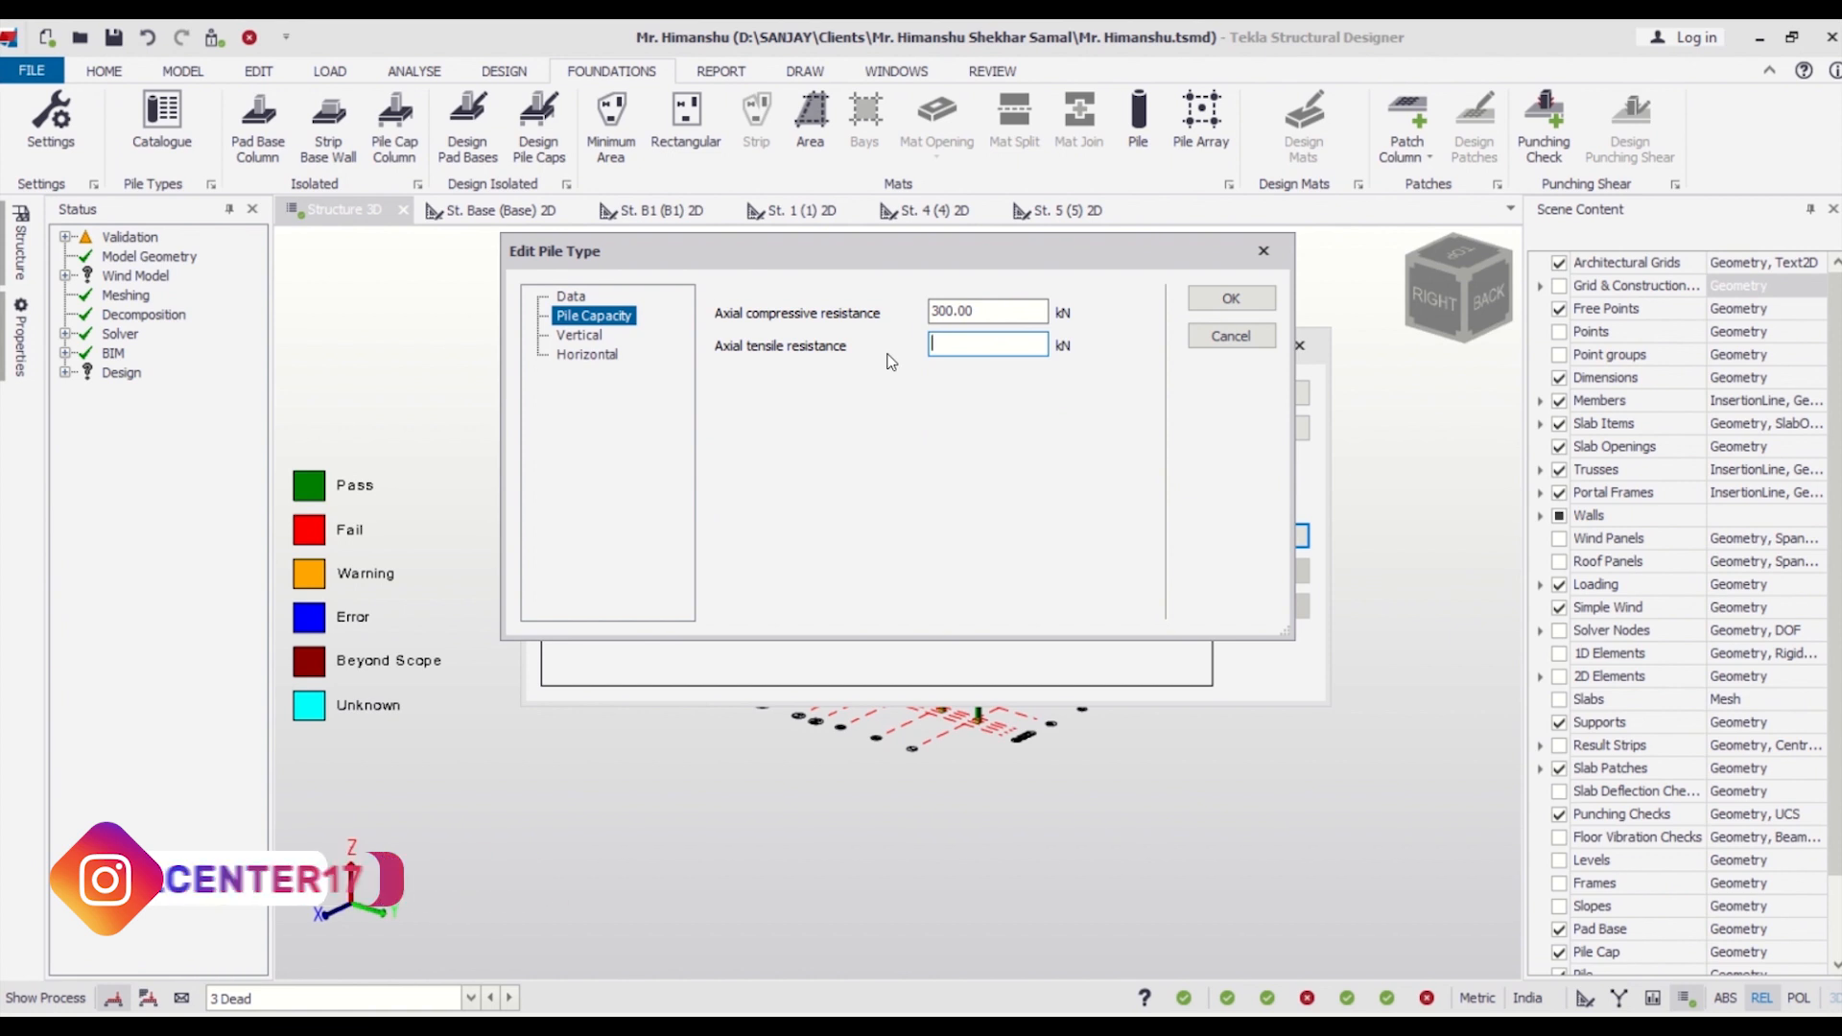
pyautogui.write('200')
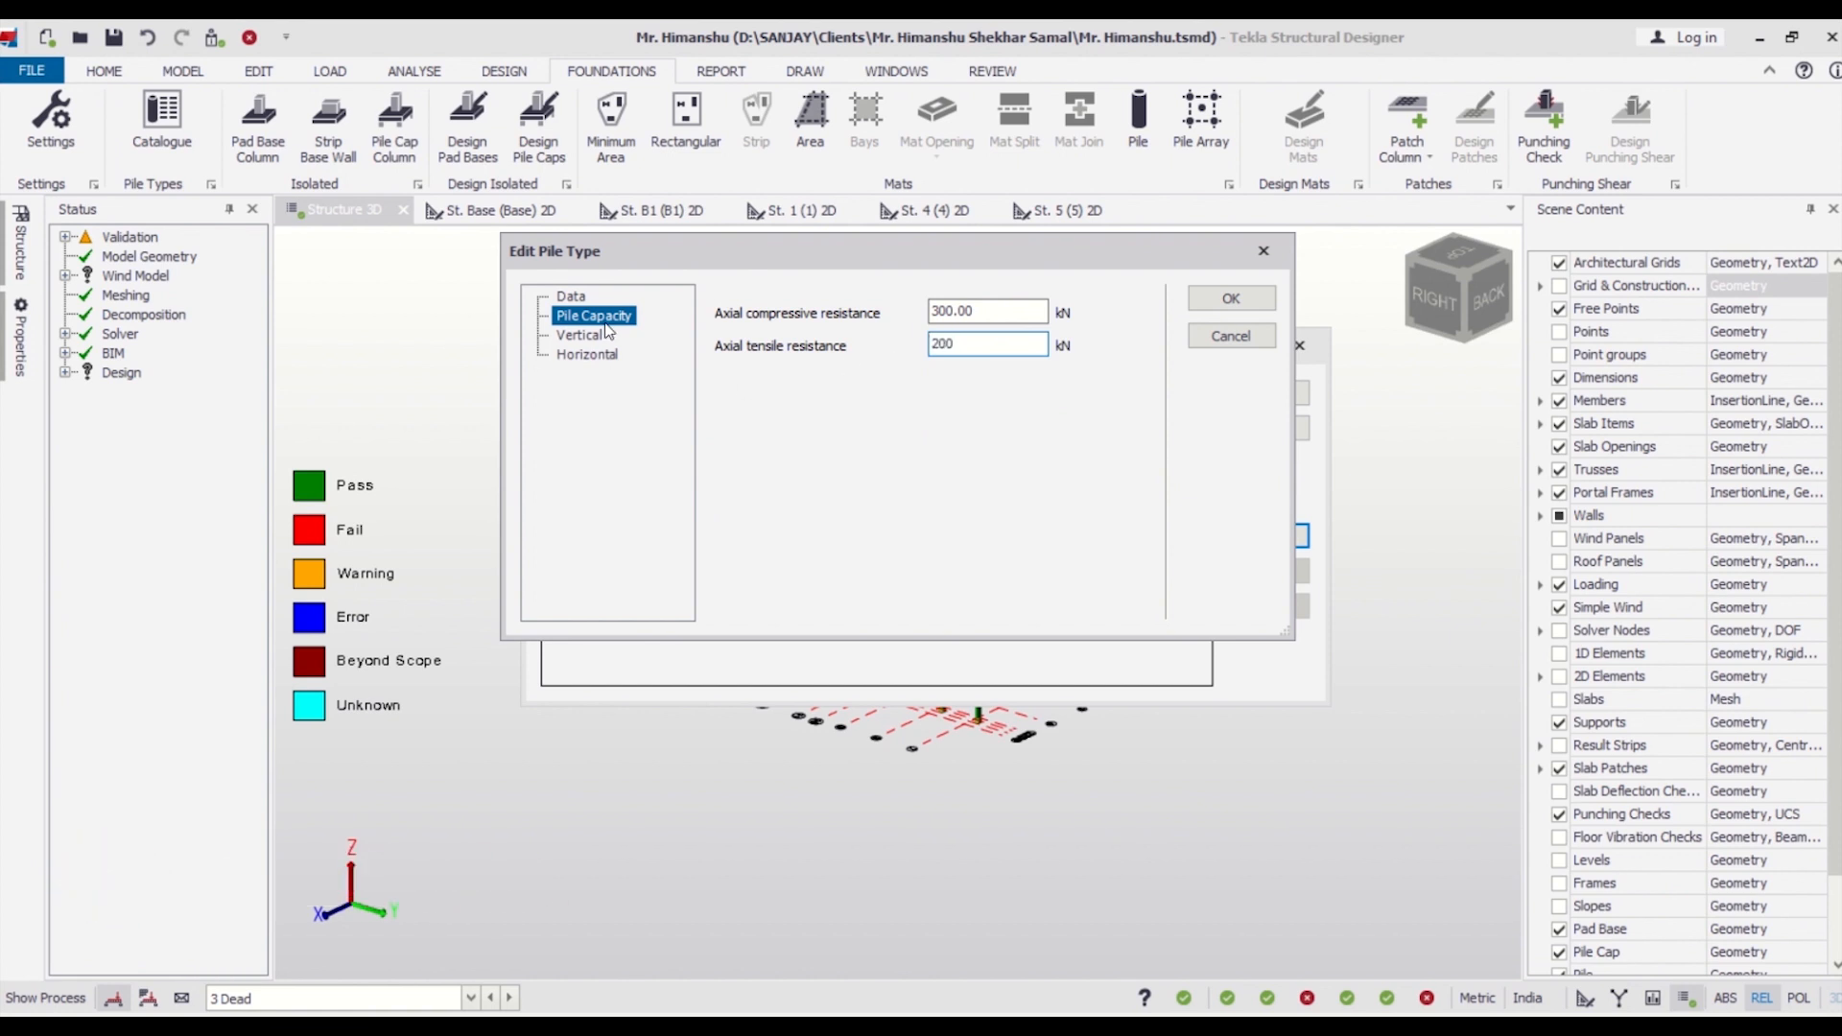
# Check the pile's vertical and horizontal settings, and save the new pile type in the catalogue.
pyautogui.click(595, 336)
pyautogui.click(589, 355)
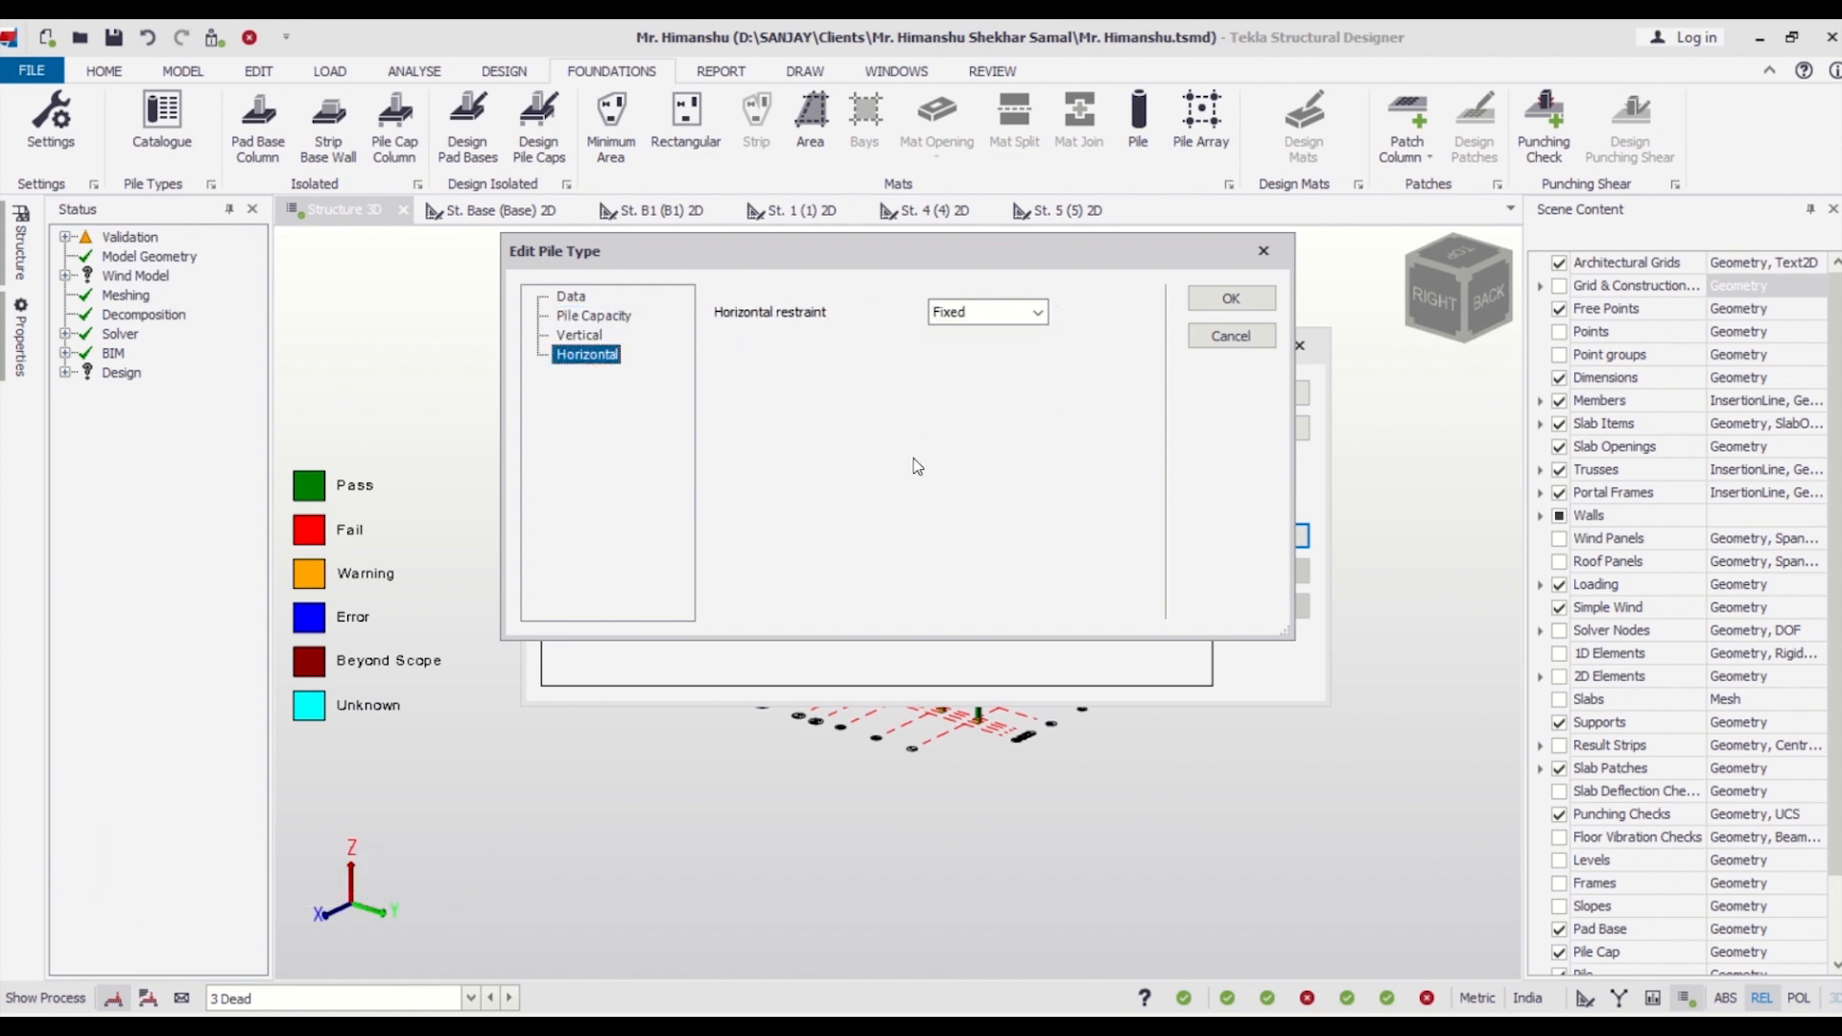
pyautogui.click(1230, 298)
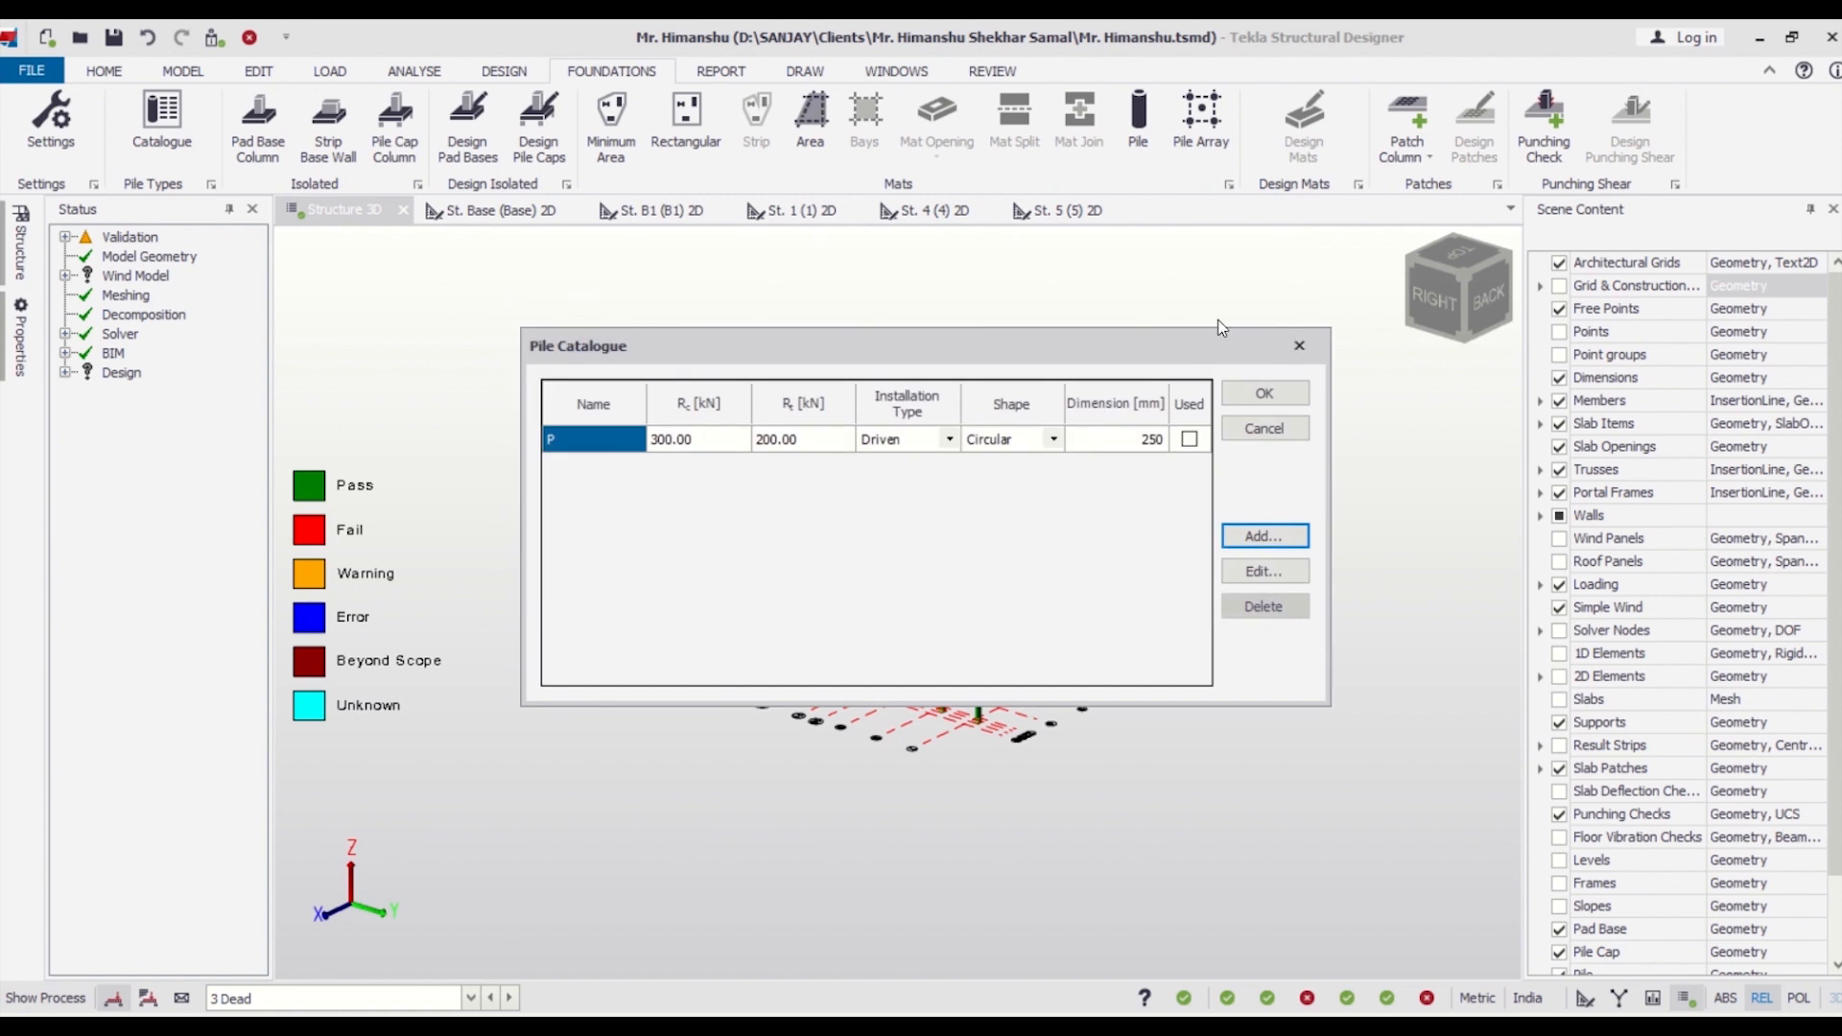
pyautogui.click(1271, 395)
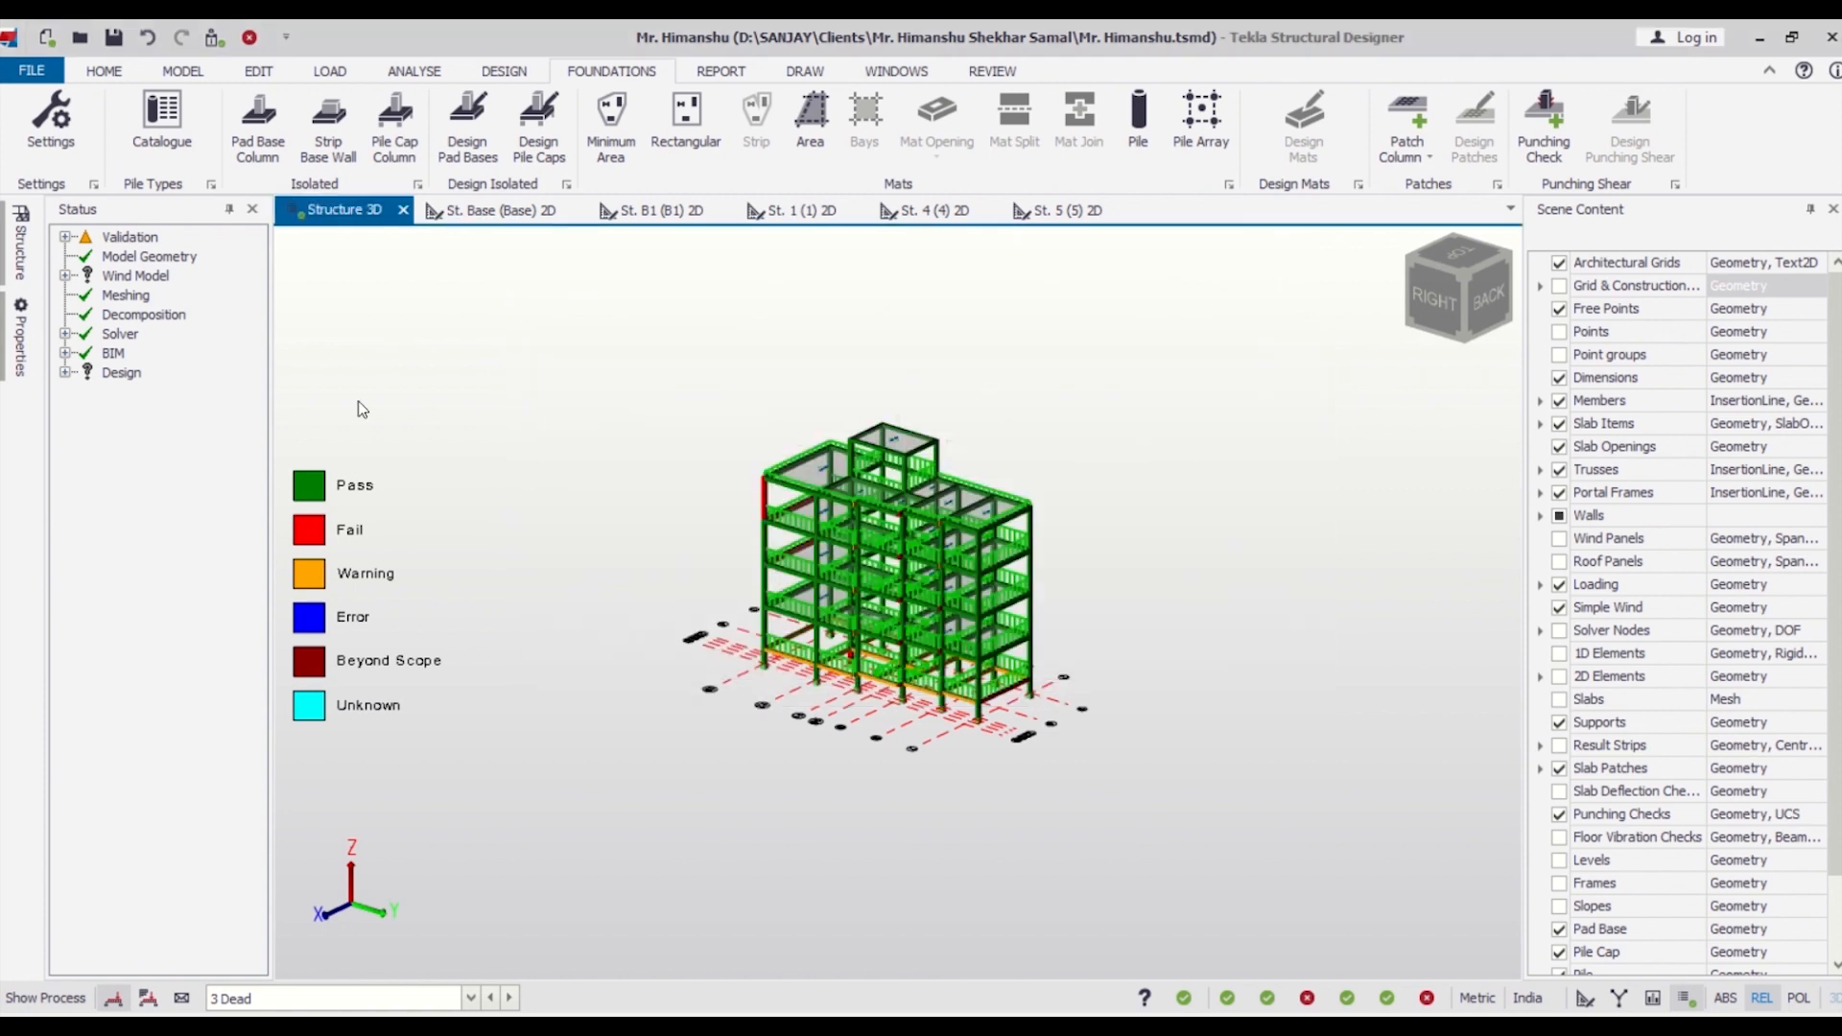
# Open the pile cap reinforcement settings for isolated foundations in the design settings.
pyautogui.click(51, 120)
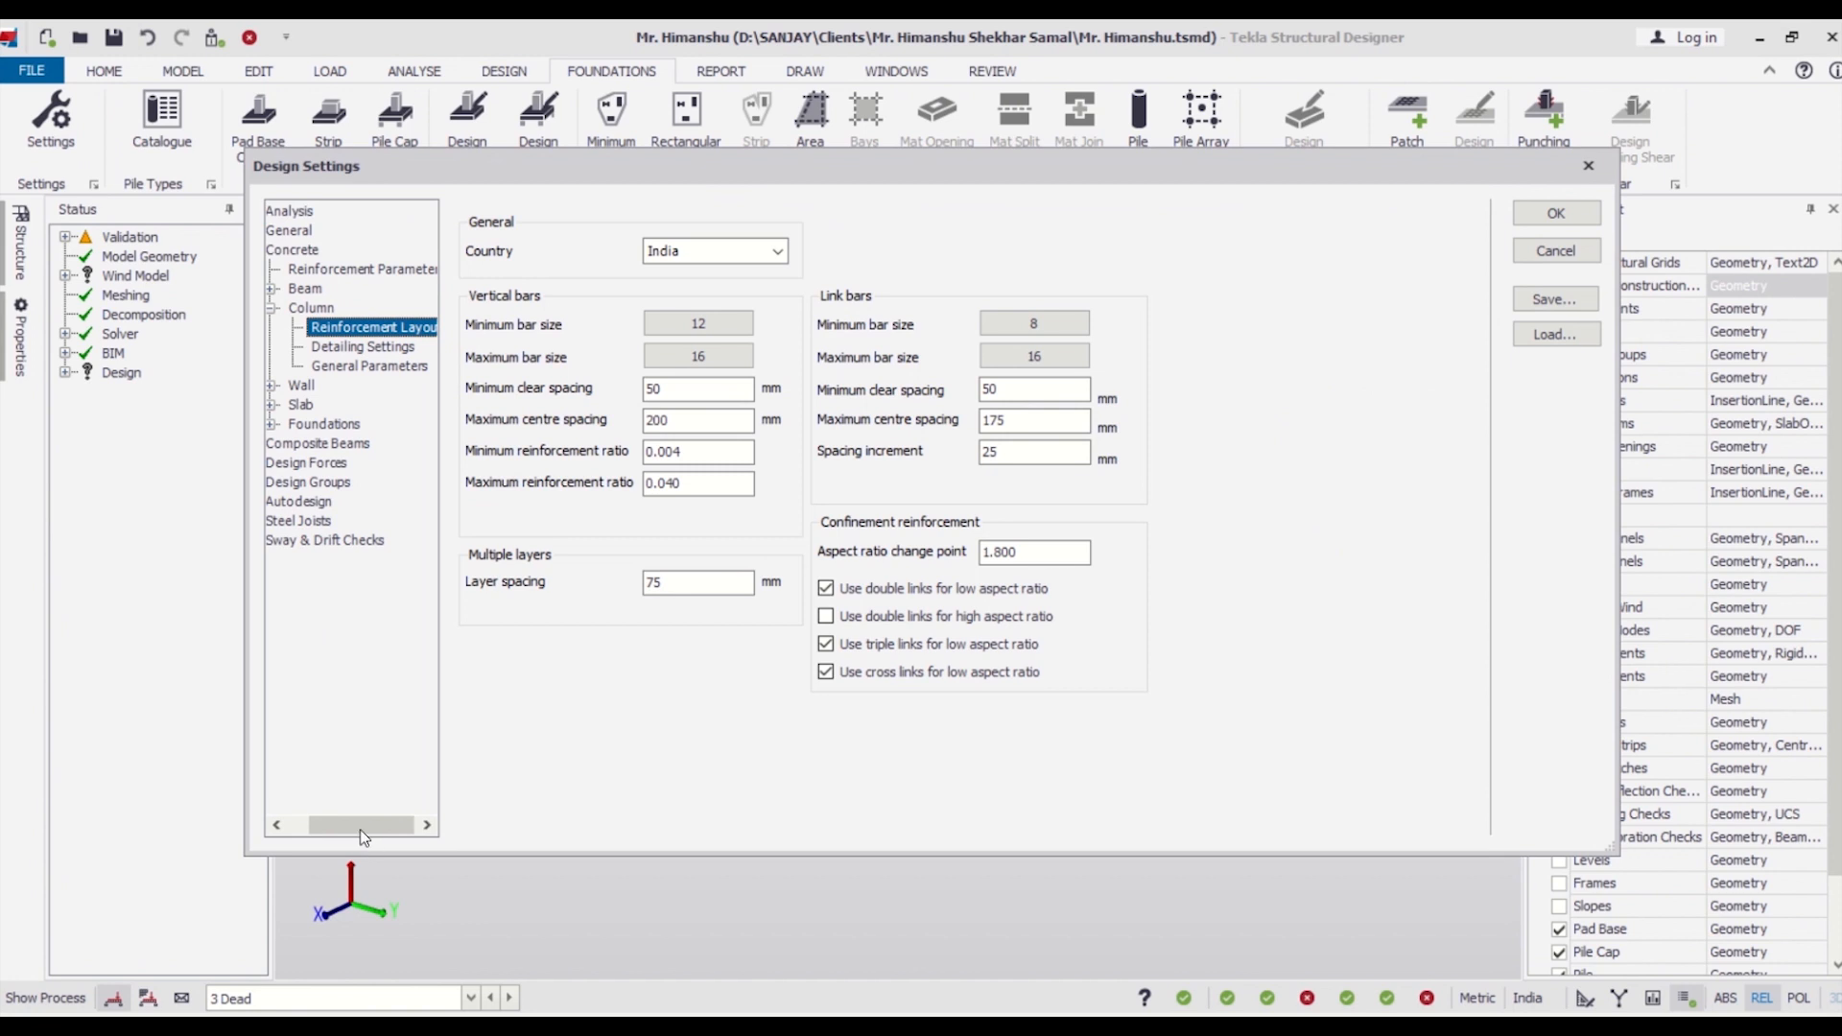
pyautogui.moveTo(360, 829); pyautogui.dragTo(338, 829)
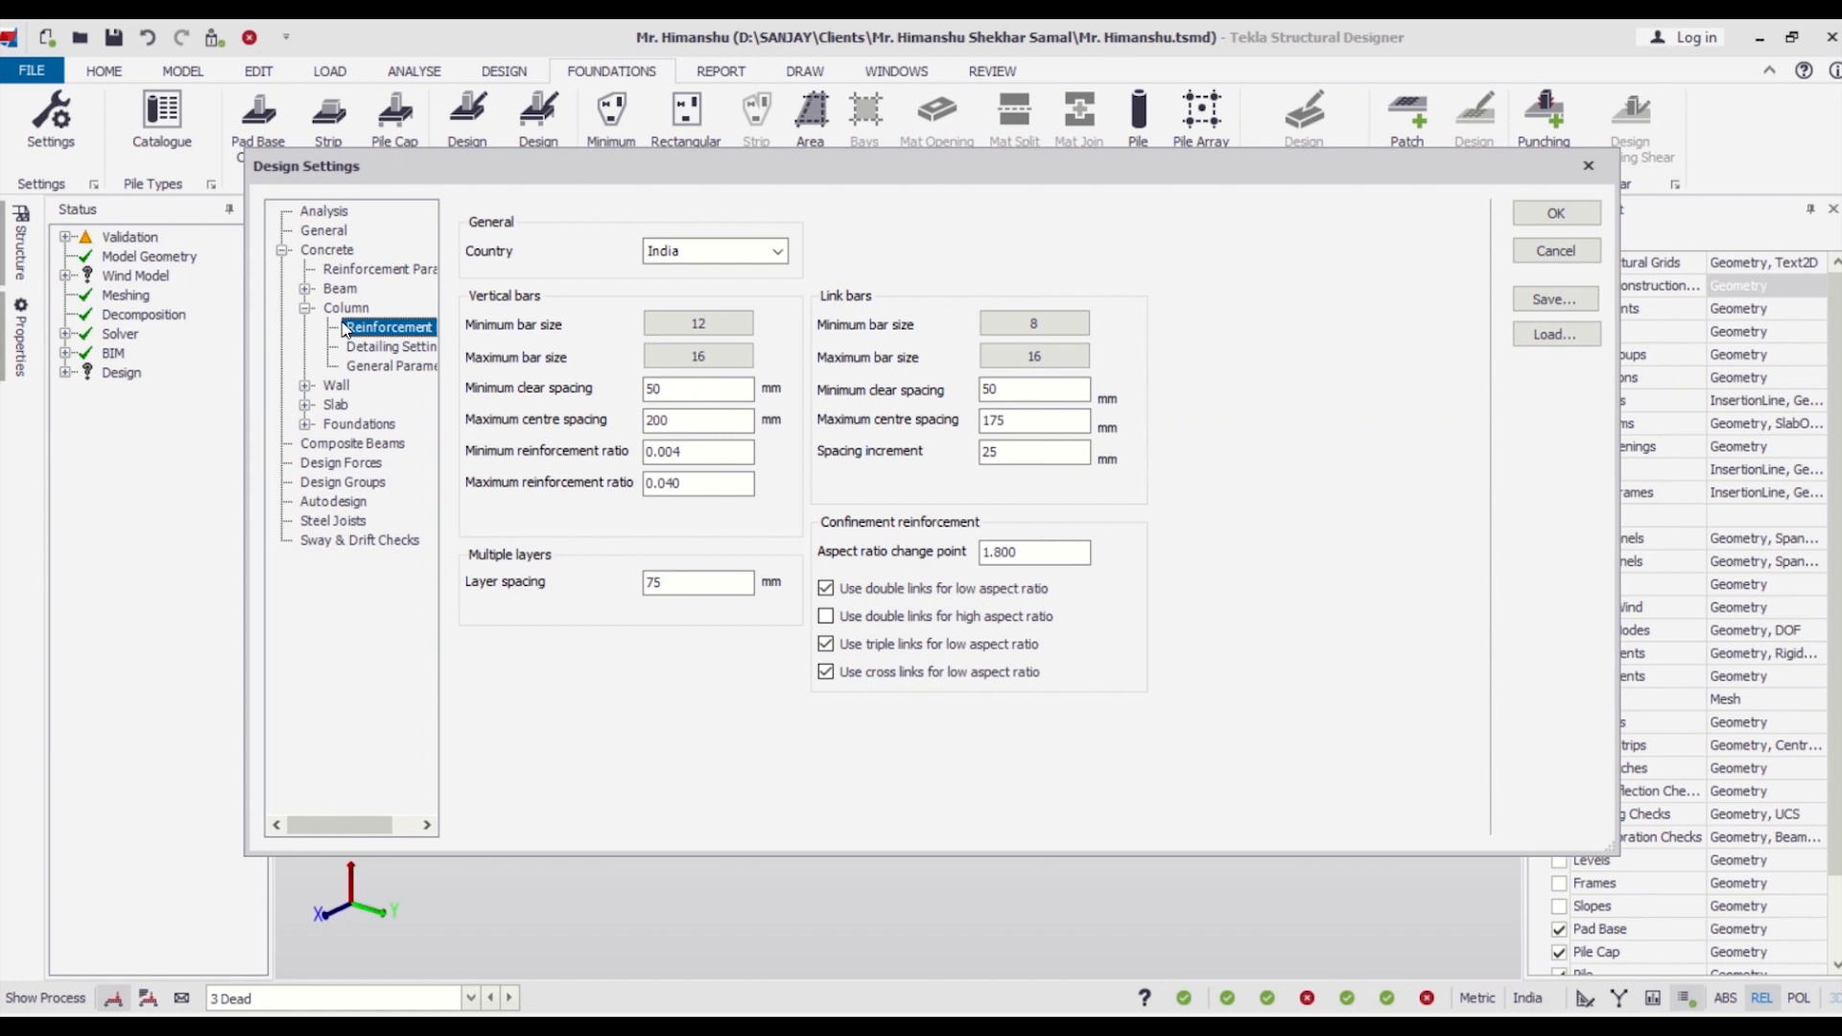
pyautogui.doubleClick(340, 423)
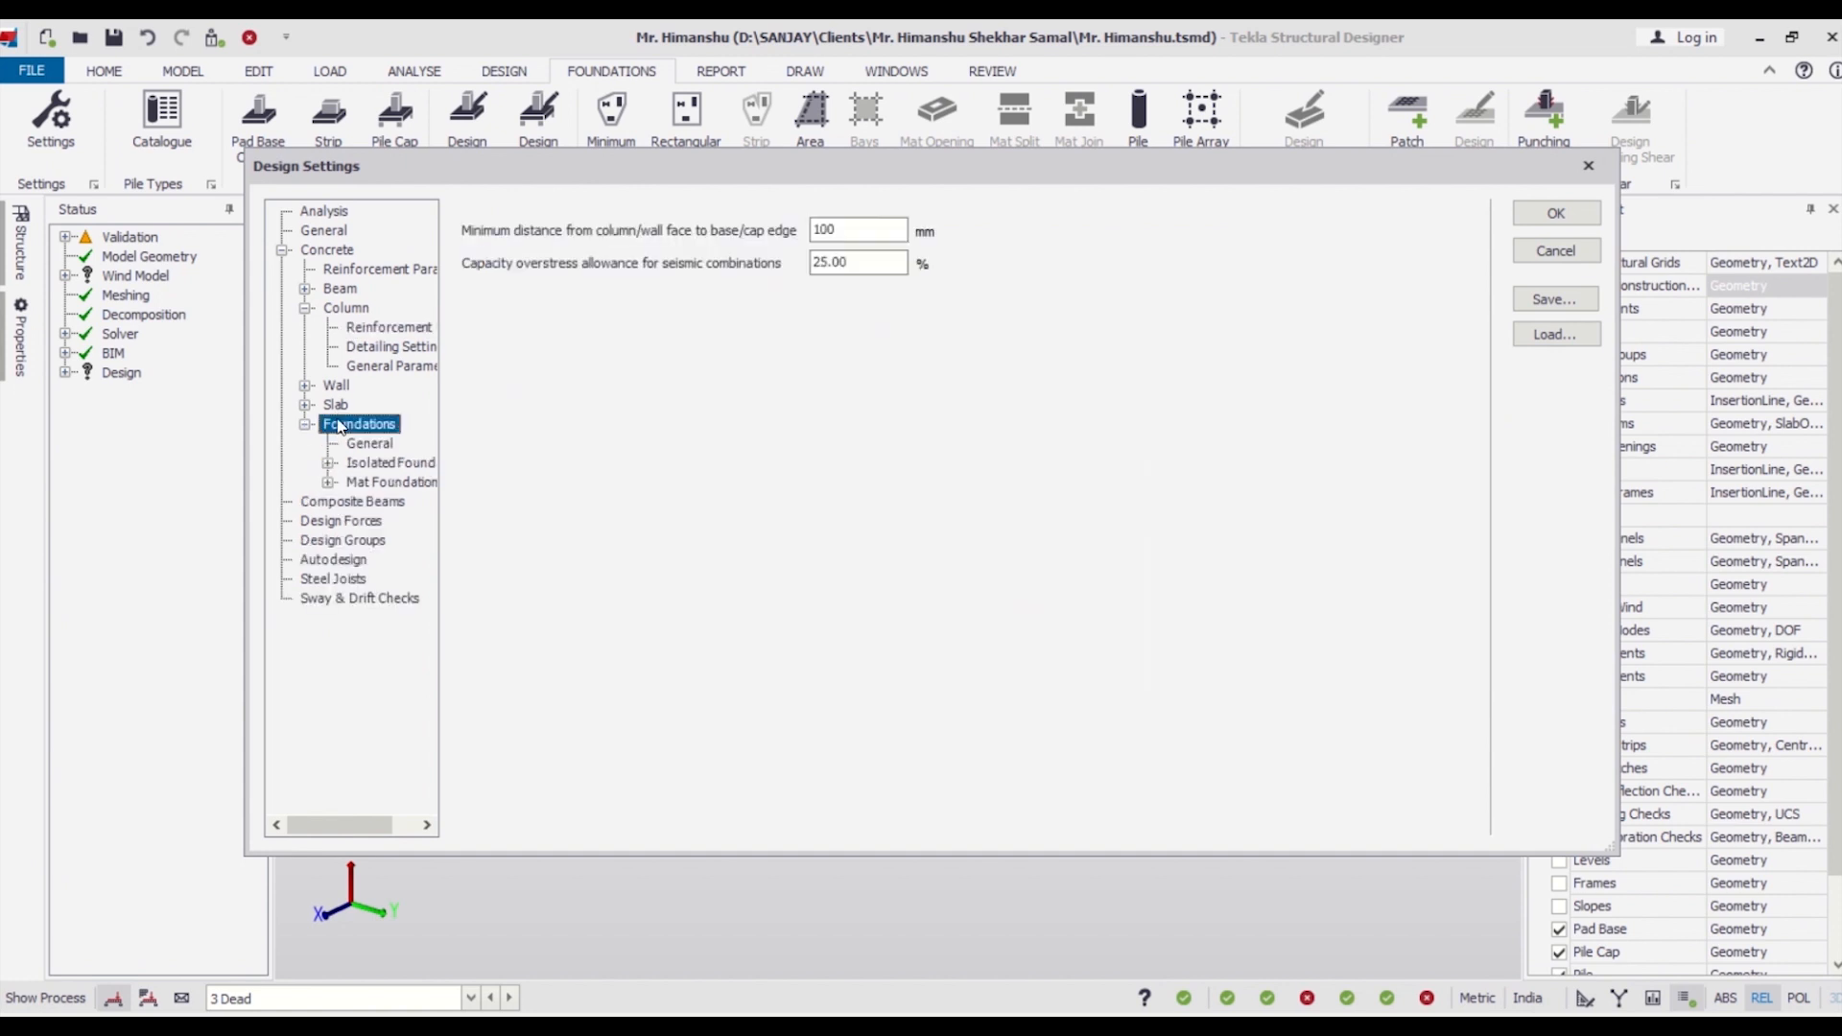
pyautogui.doubleClick(374, 462)
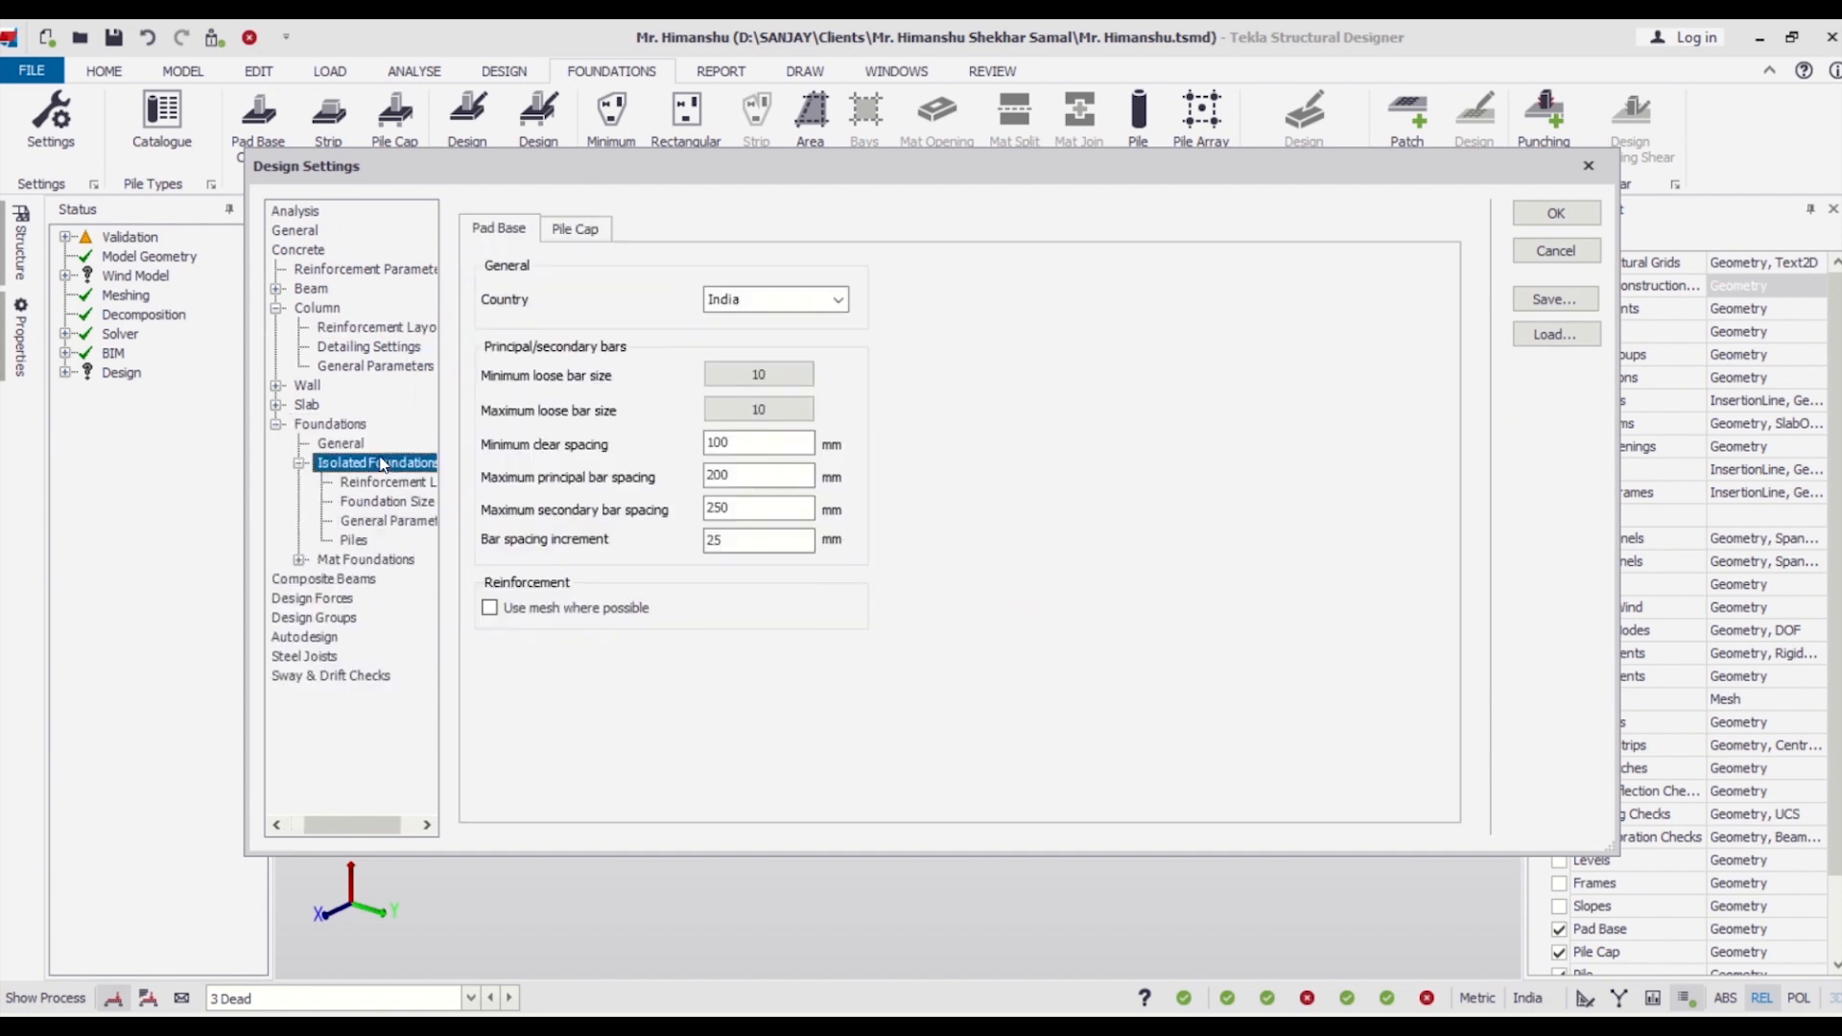
pyautogui.click(600, 230)
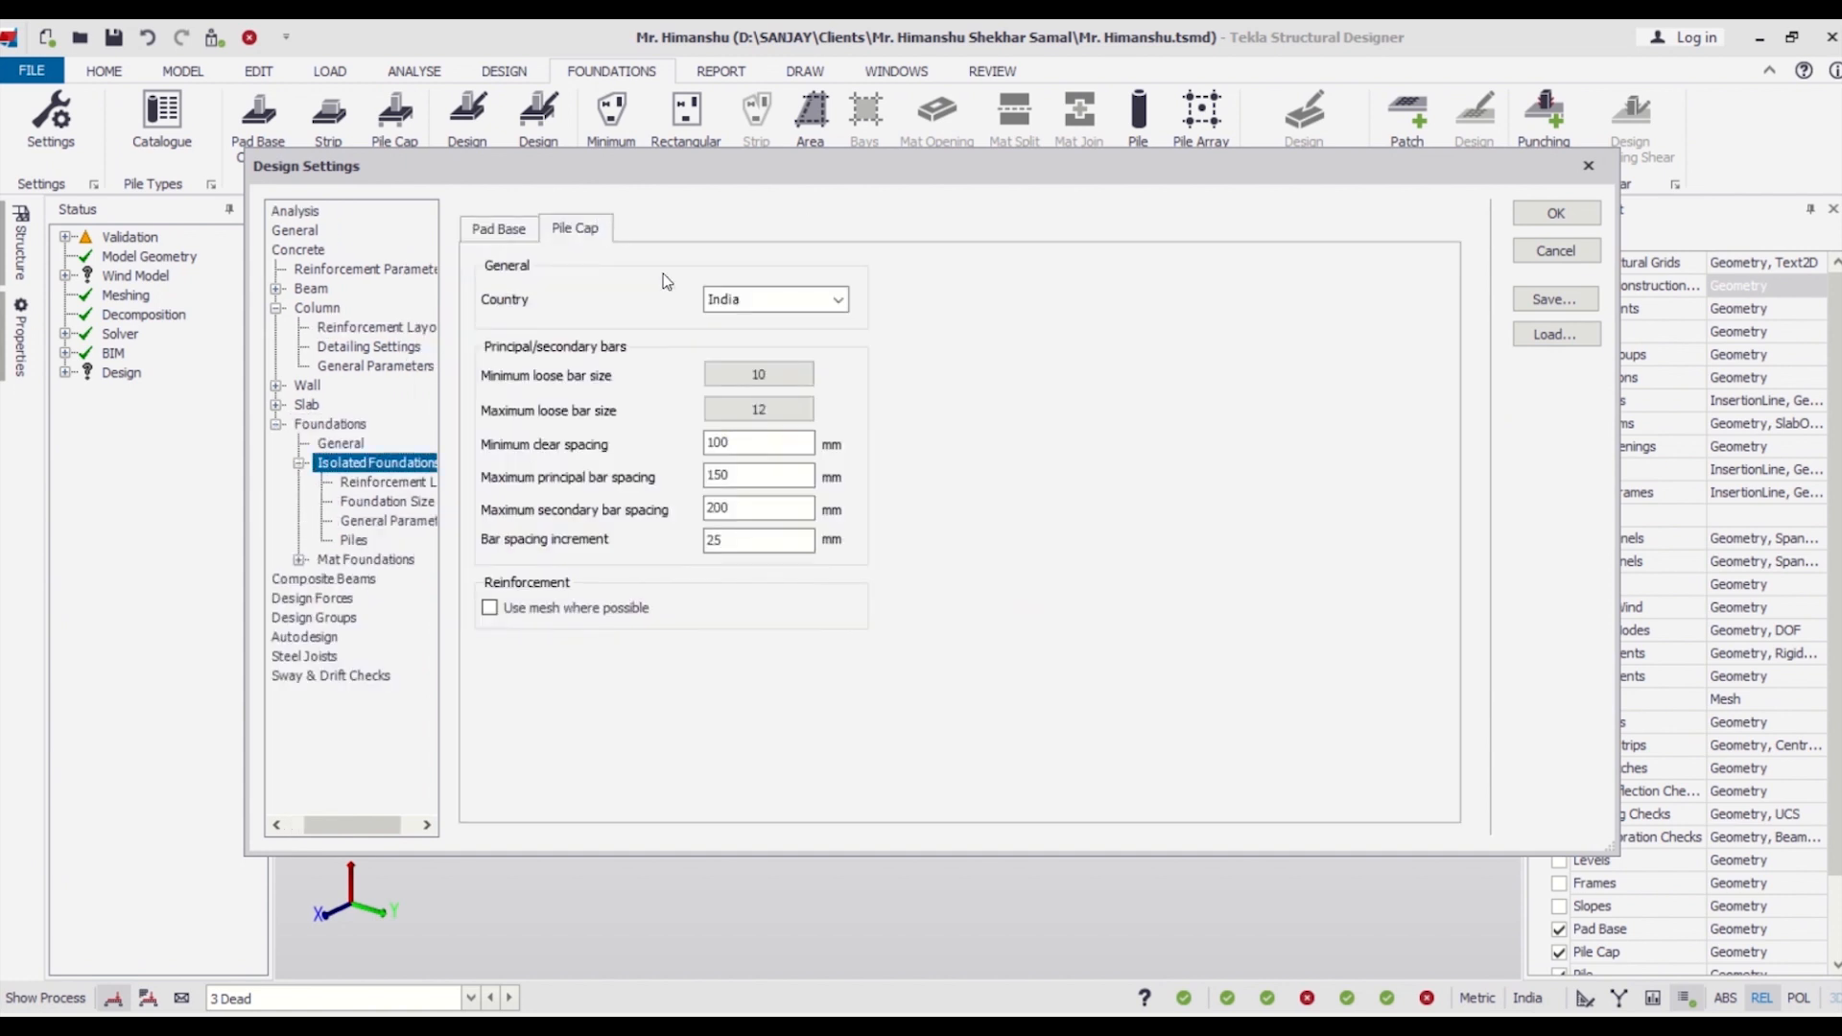
pyautogui.click(796, 417)
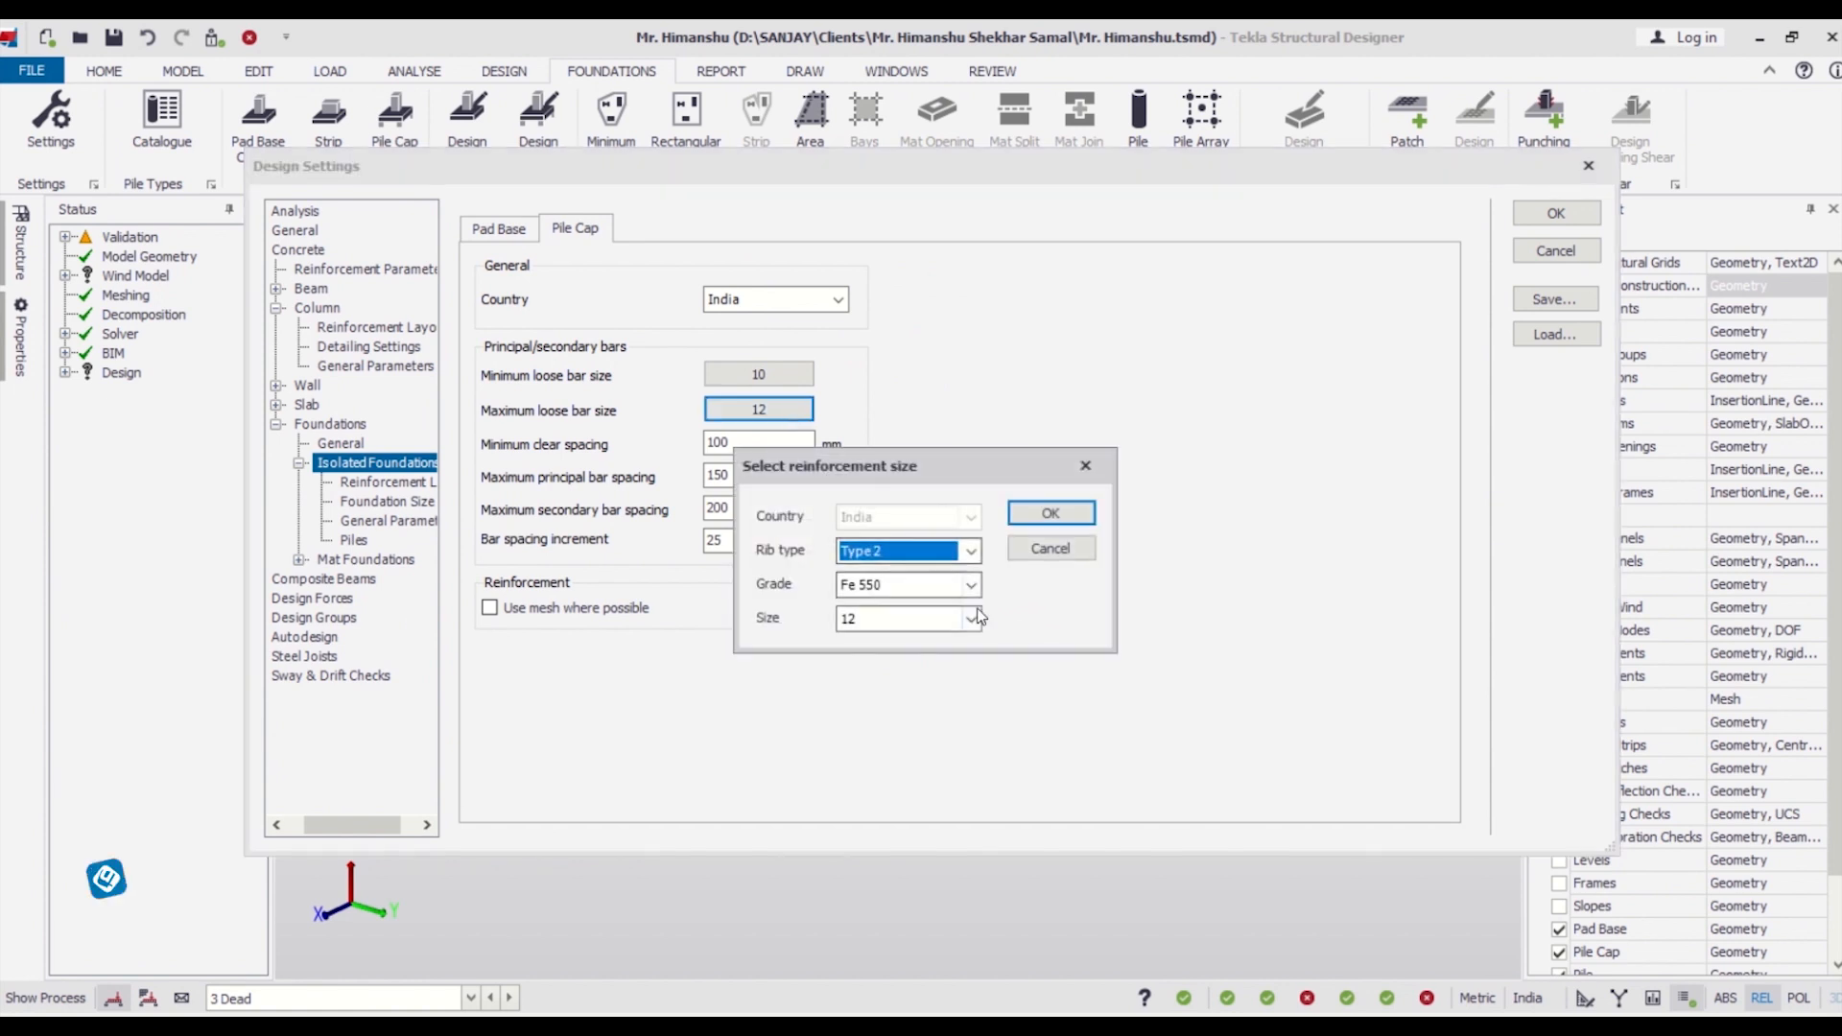
pyautogui.click(1086, 466)
# Set the pile cap's minimum loose bar size to grade Fe 500, size 10.
pyautogui.click(787, 382)
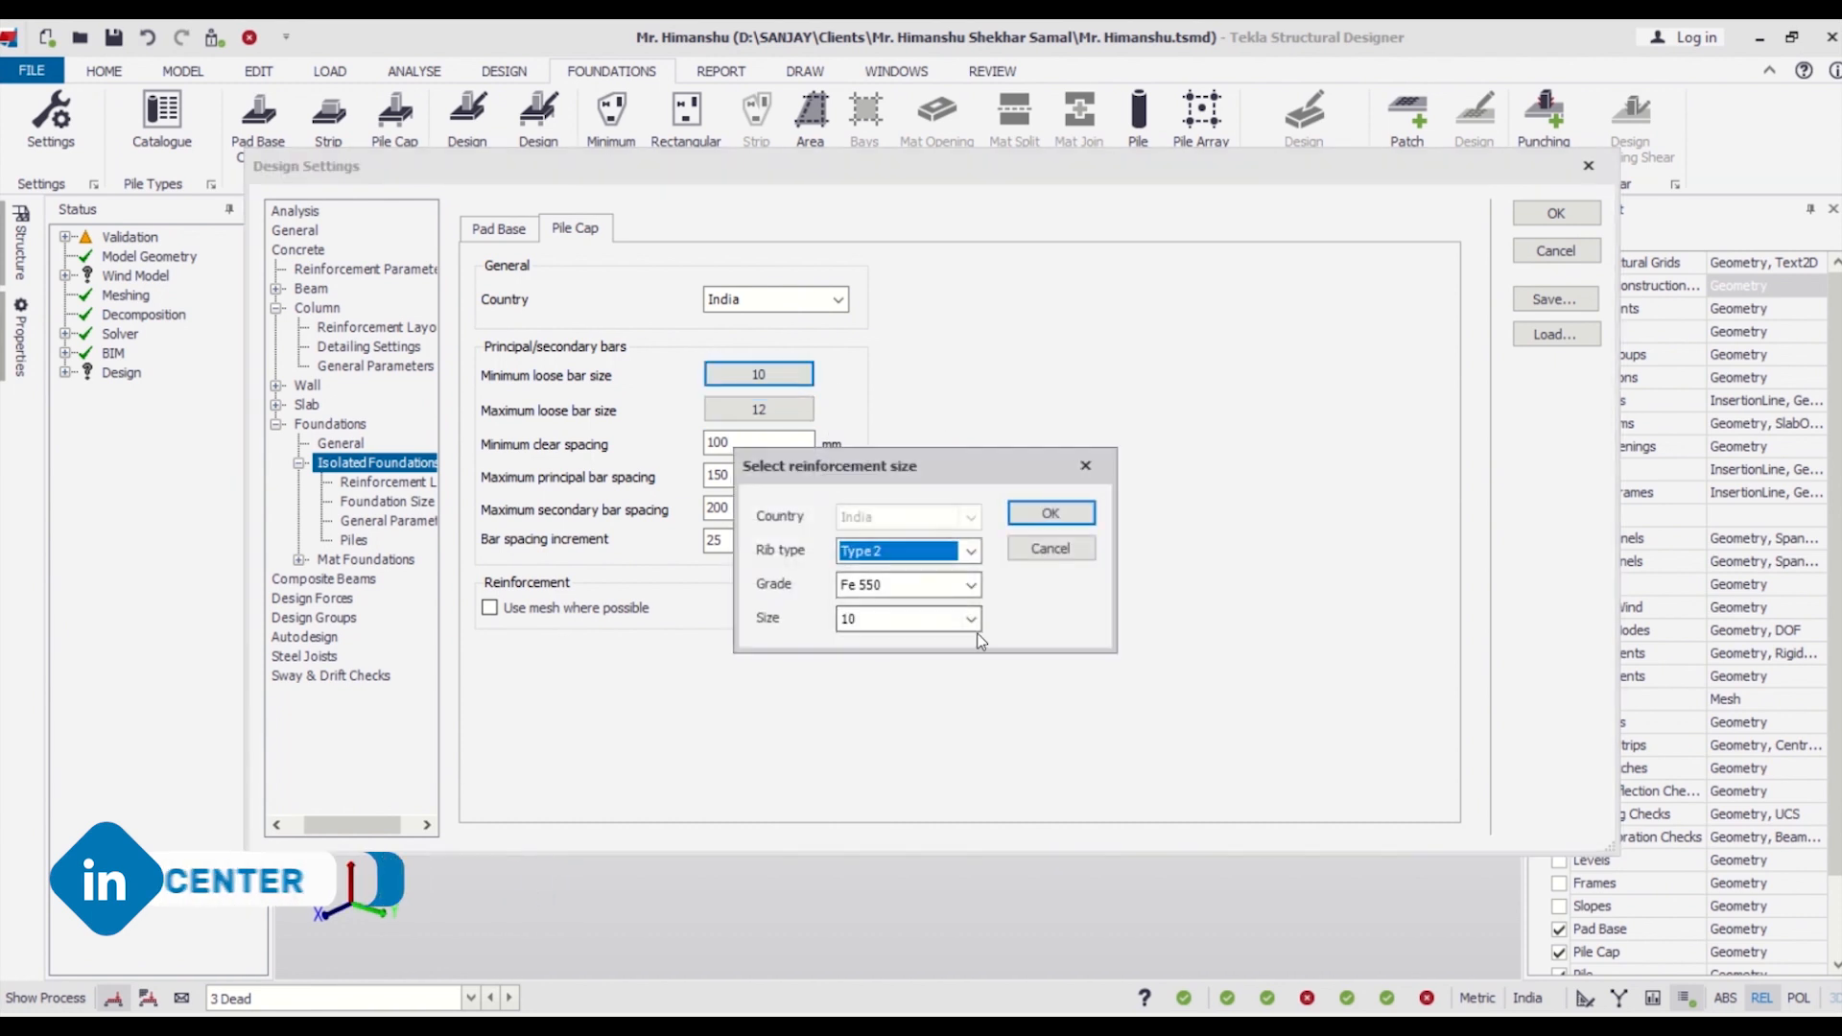
pyautogui.click(972, 586)
pyautogui.click(938, 623)
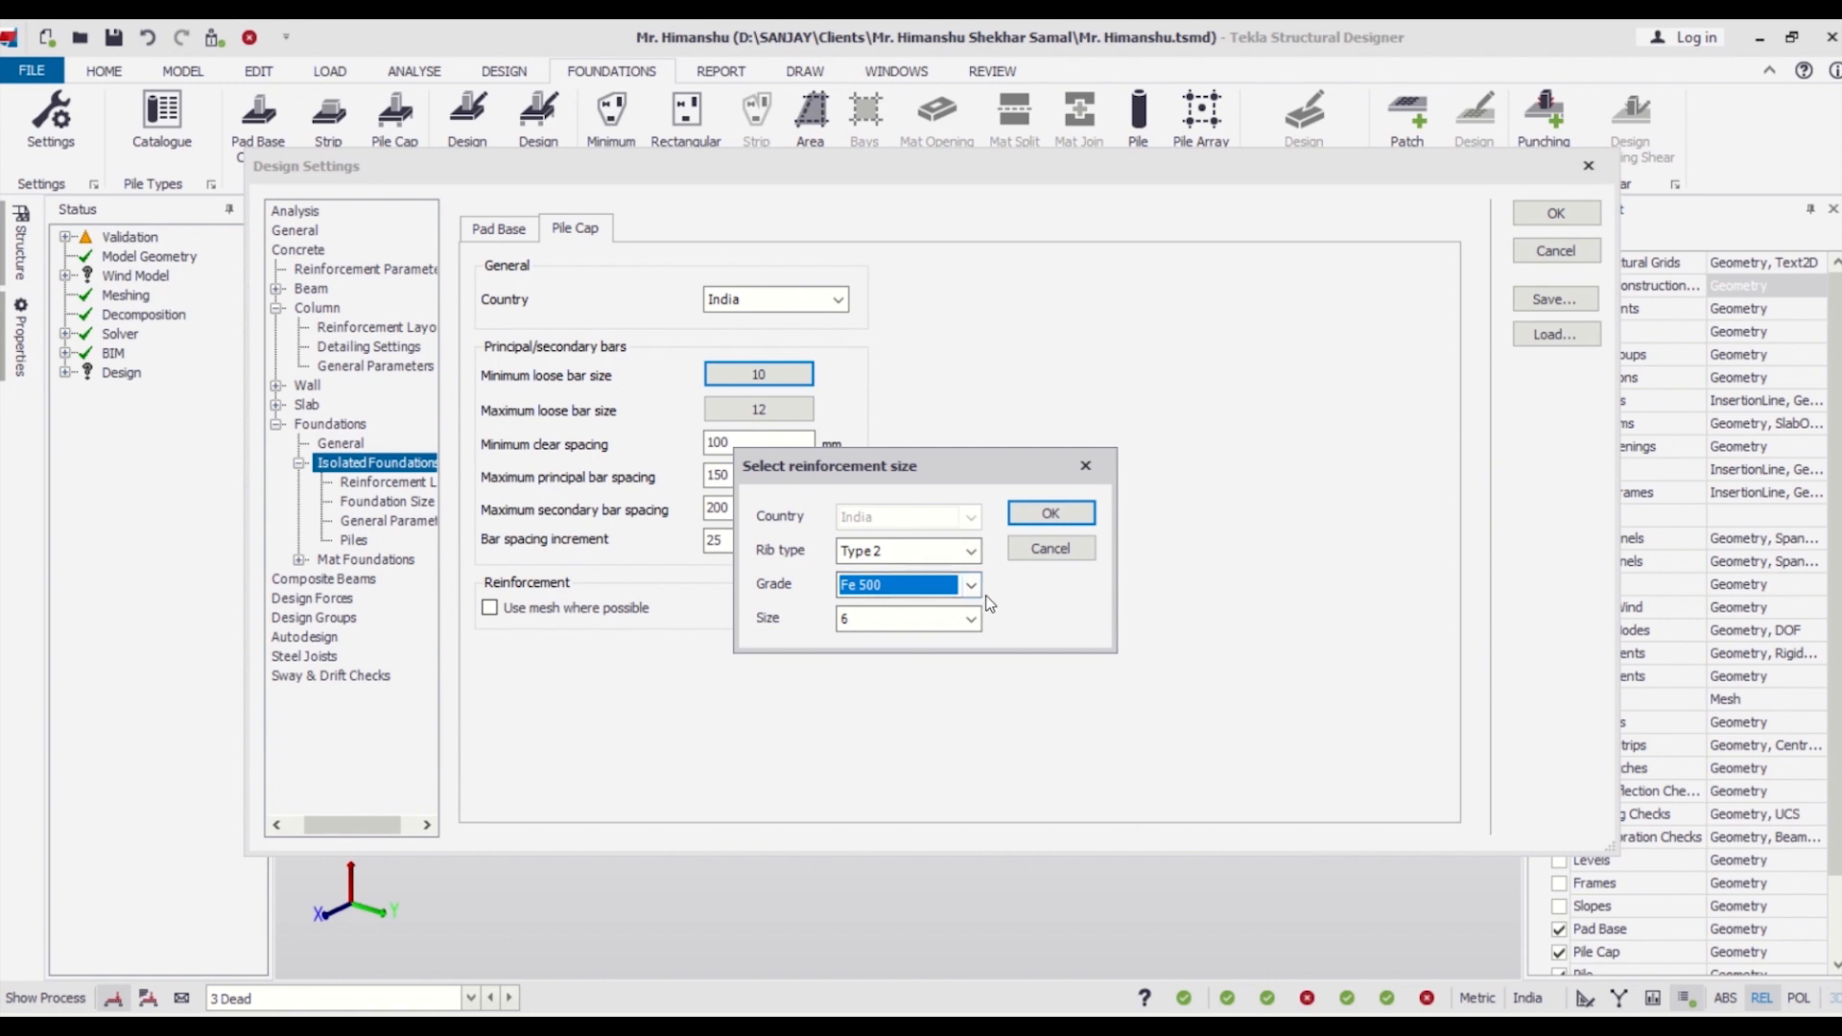
pyautogui.click(971, 618)
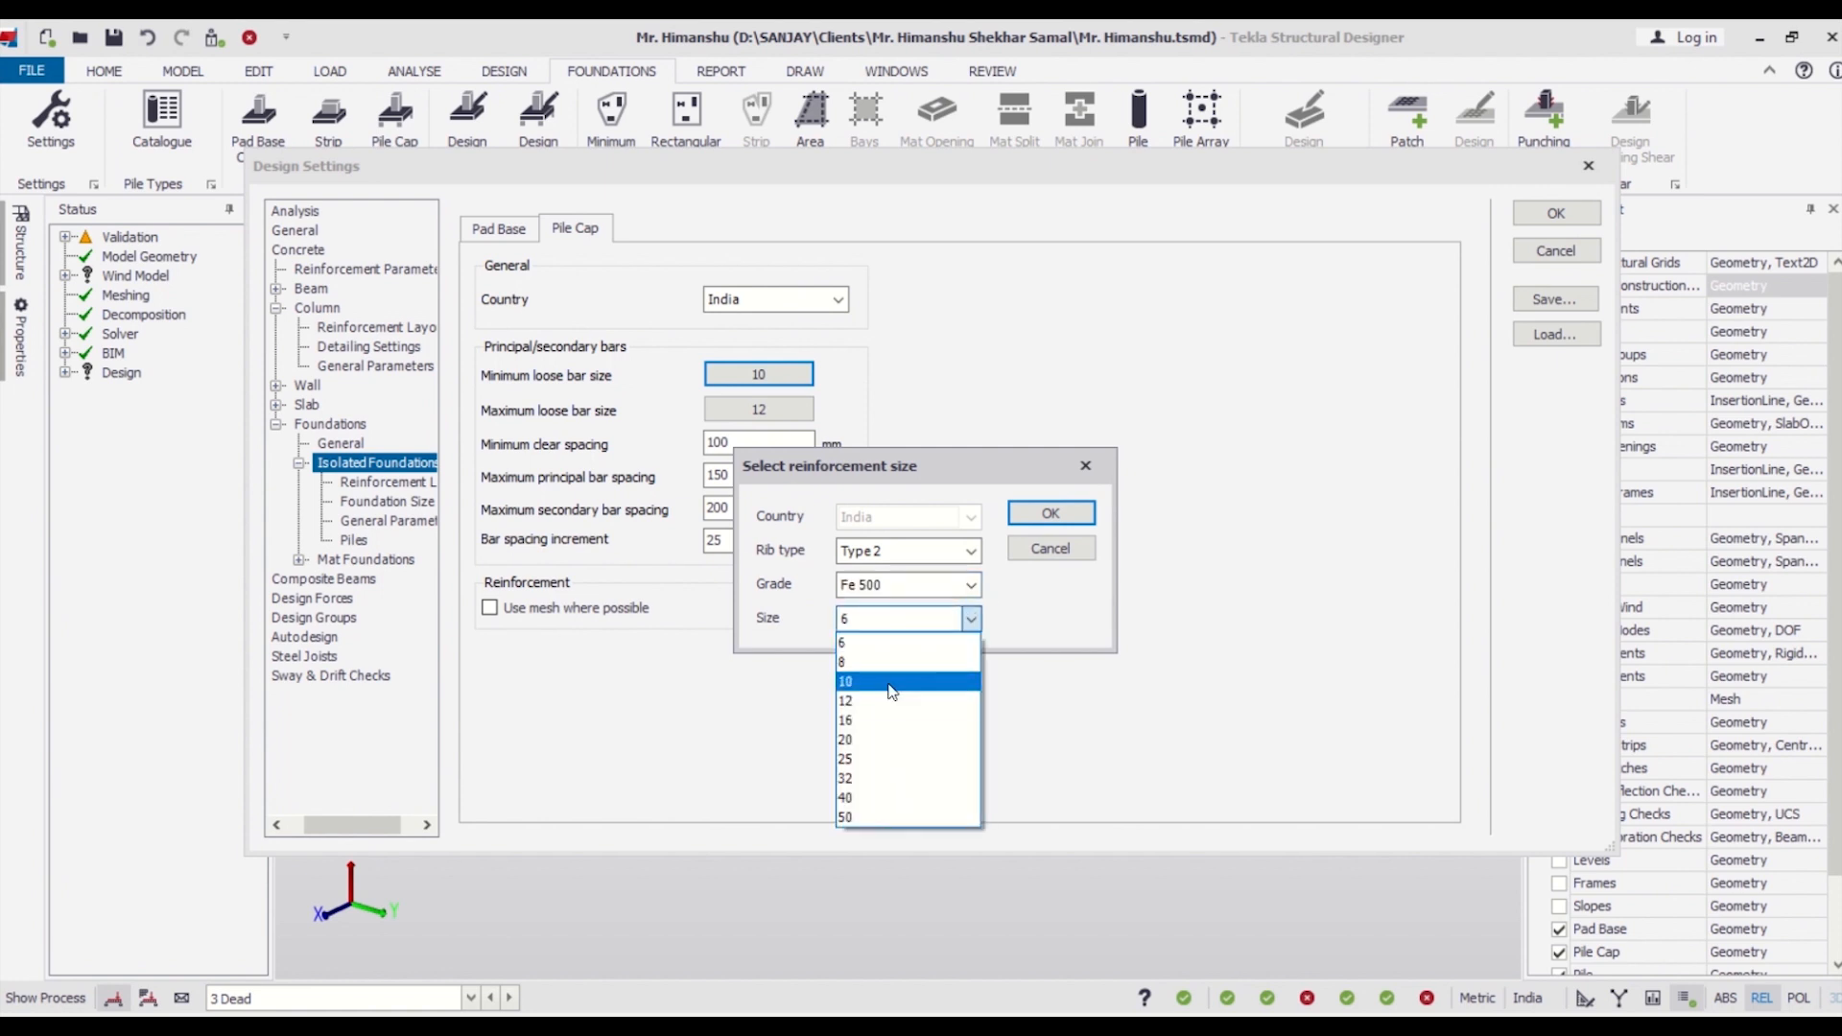
pyautogui.click(891, 681)
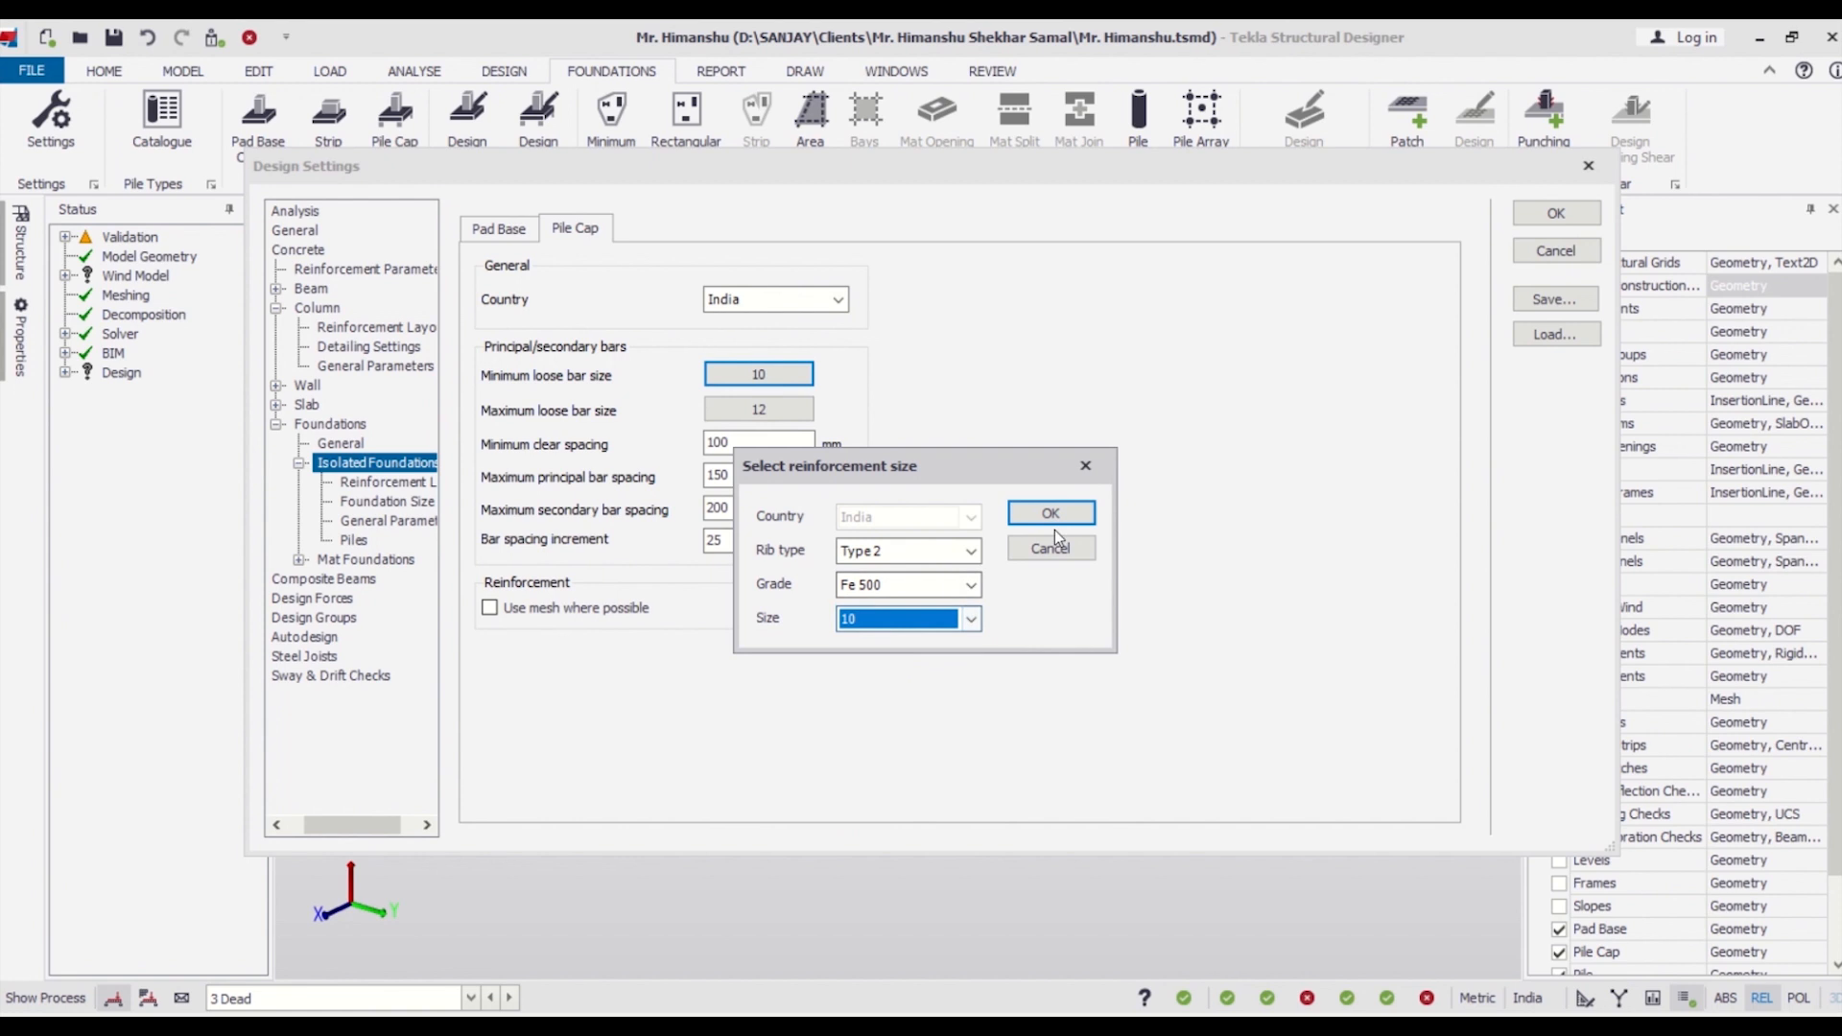
pyautogui.click(1051, 518)
# Set the pile cap's maximum loose bar size to grade Fe 500, size 10.
pyautogui.click(789, 410)
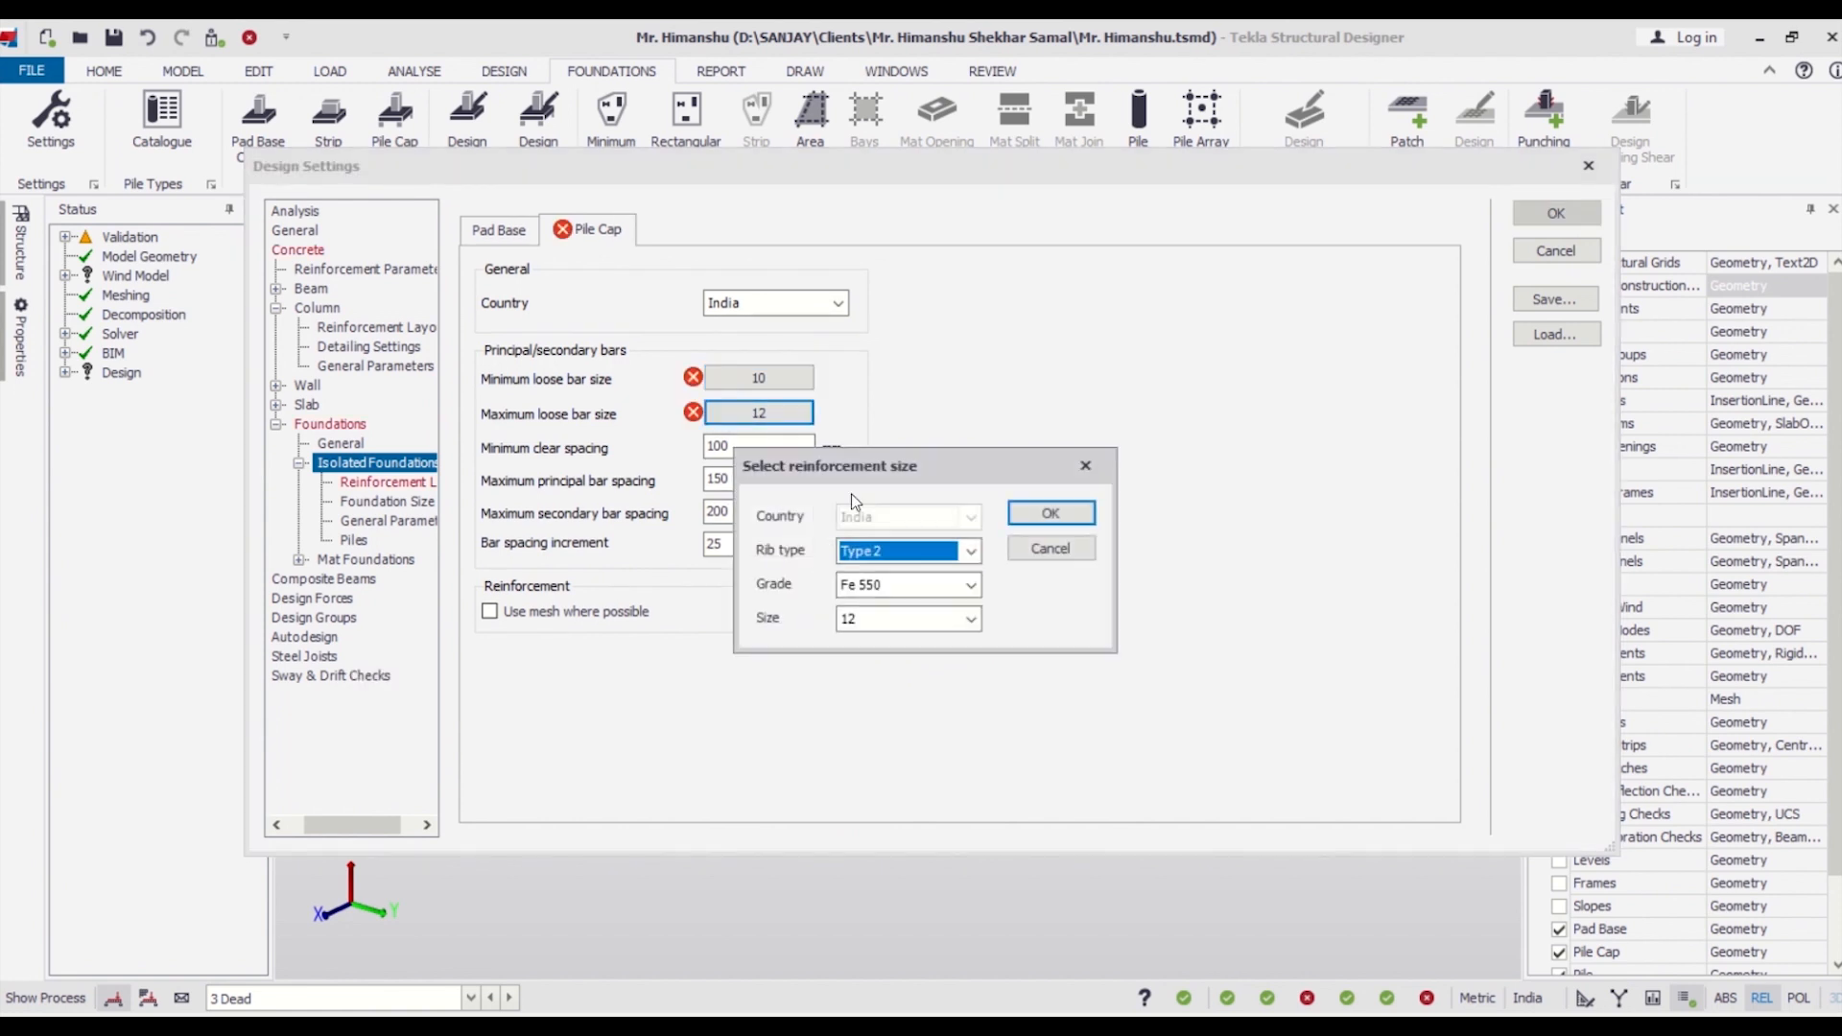
pyautogui.click(971, 584)
pyautogui.click(950, 628)
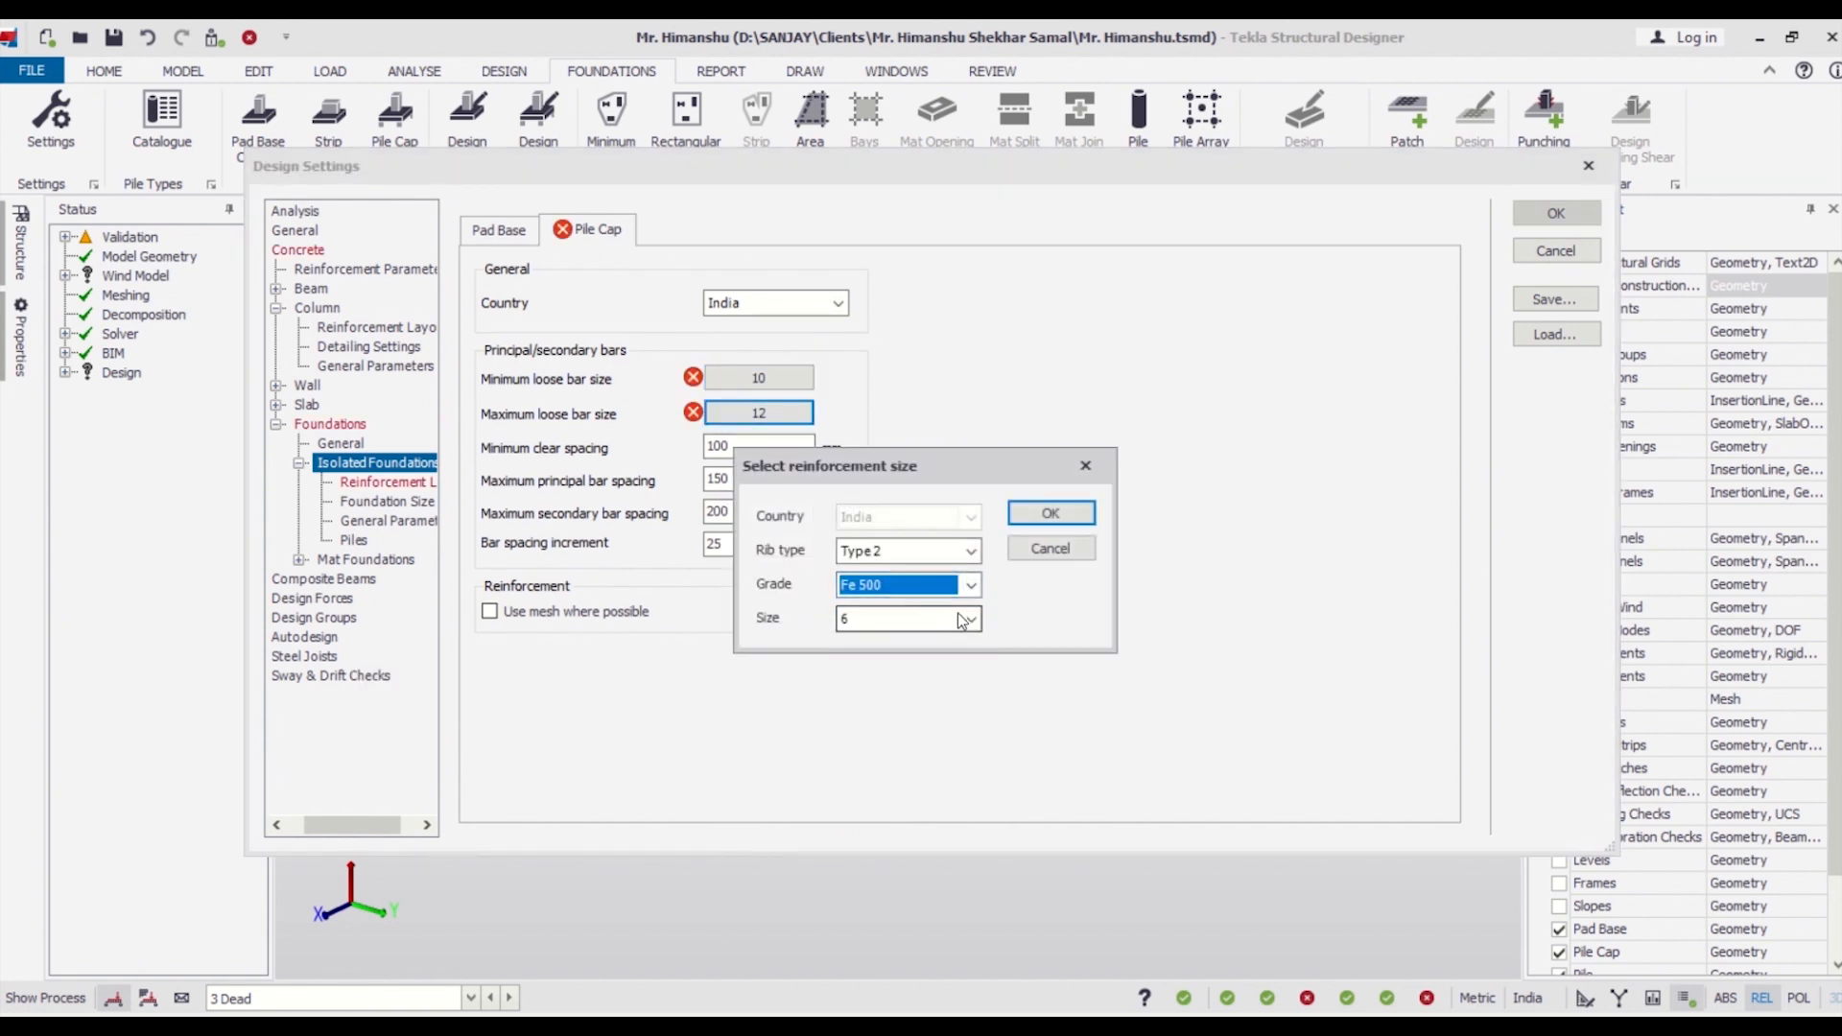
pyautogui.click(971, 618)
pyautogui.click(902, 682)
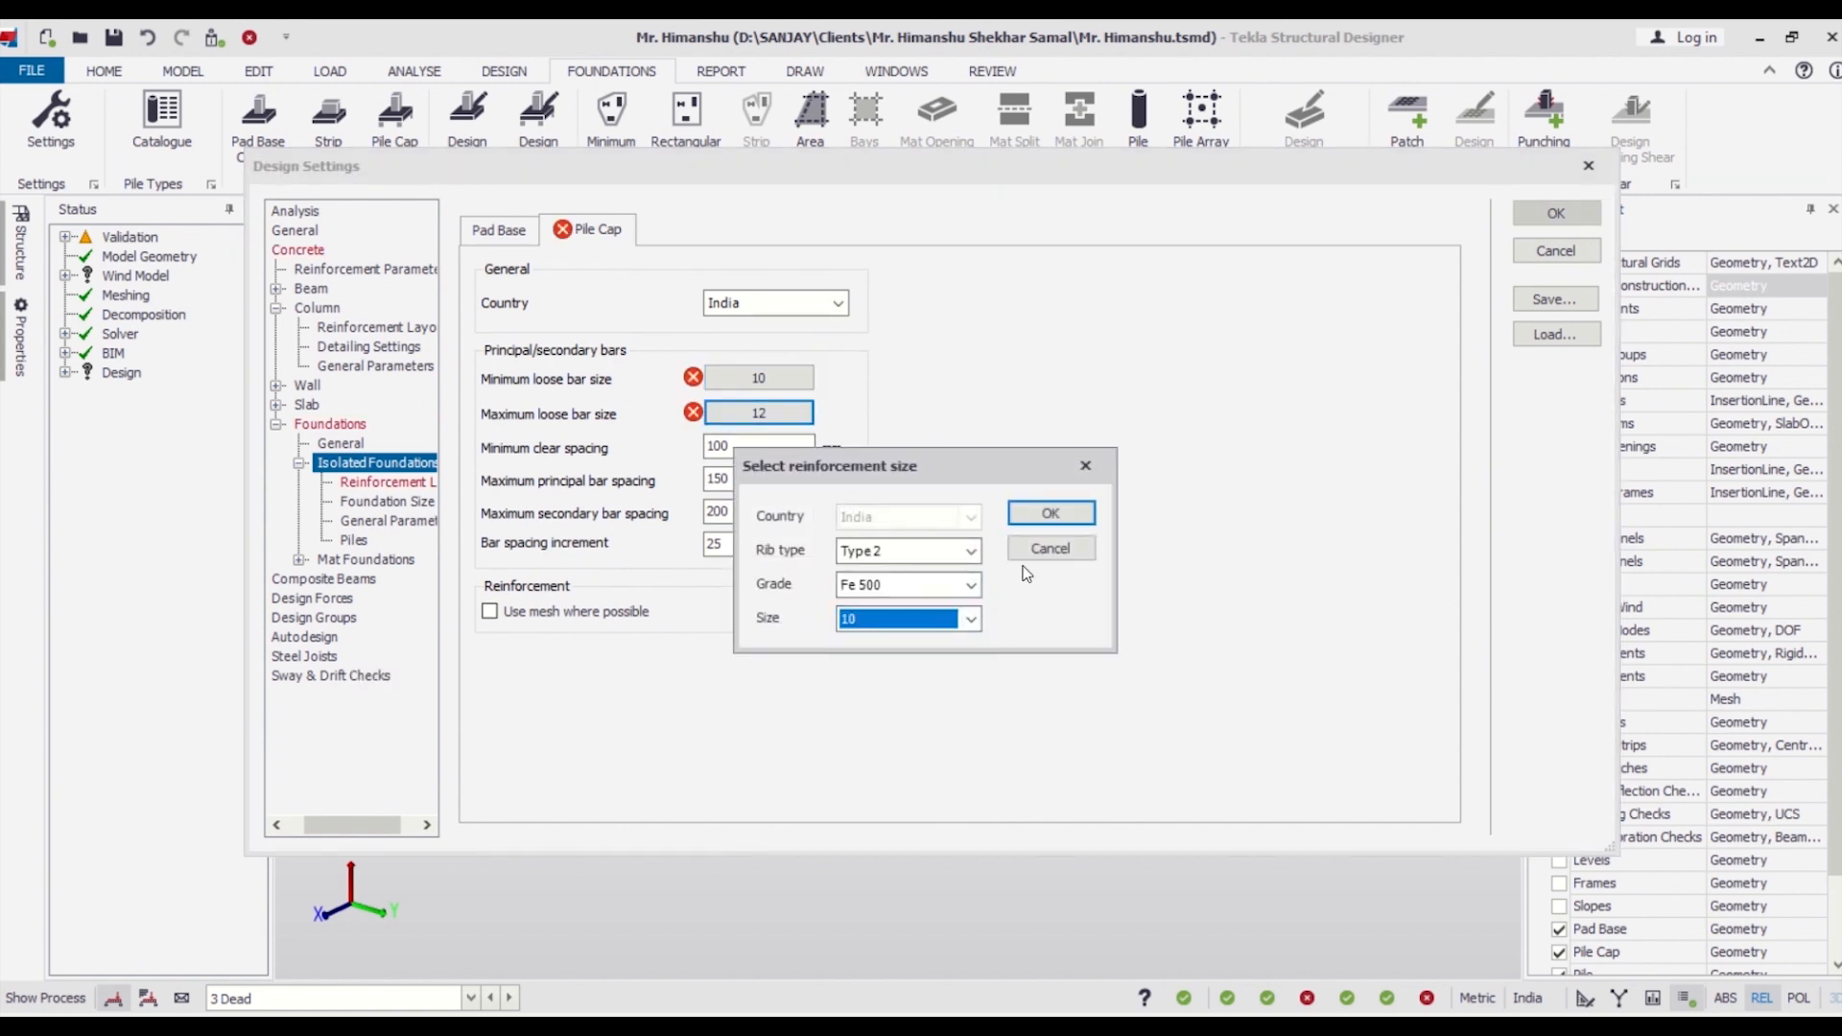
pyautogui.click(1038, 515)
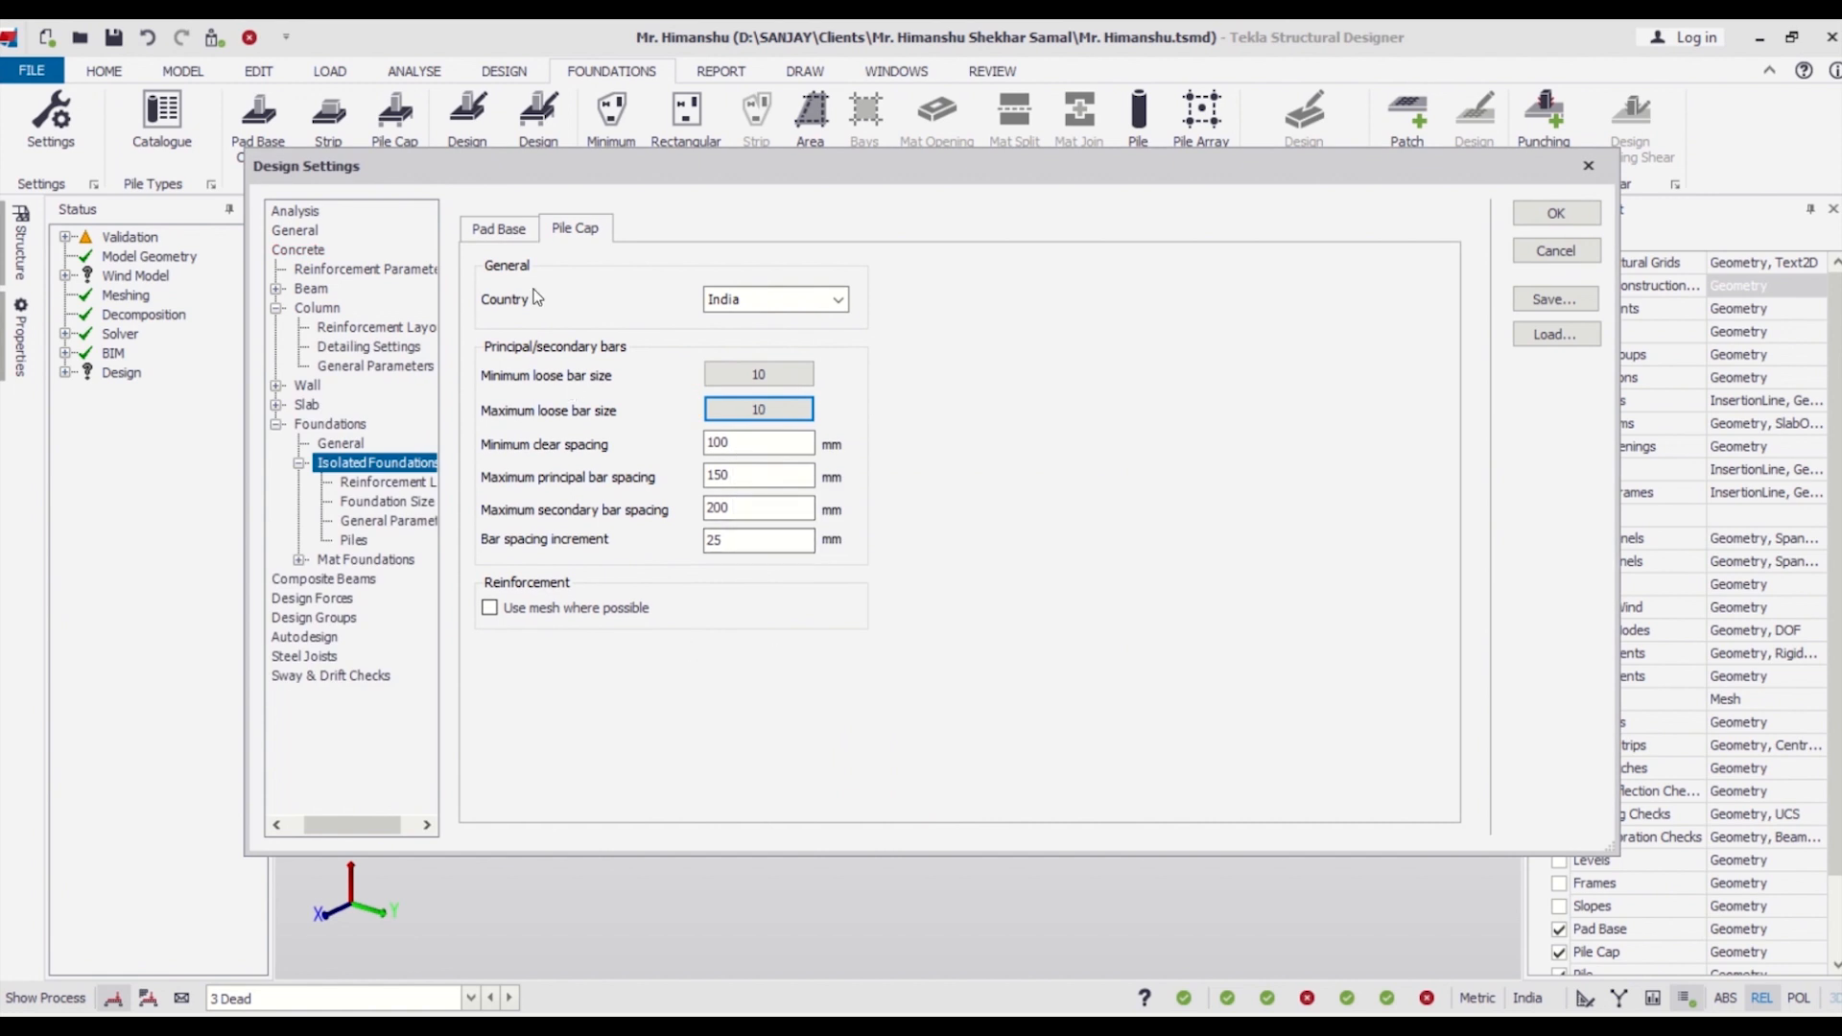
# Set the pile cap's minimum depth to 250 mm in the isolated foundation size settings.
pyautogui.click(498, 238)
pyautogui.click(574, 229)
pyautogui.press('Down')
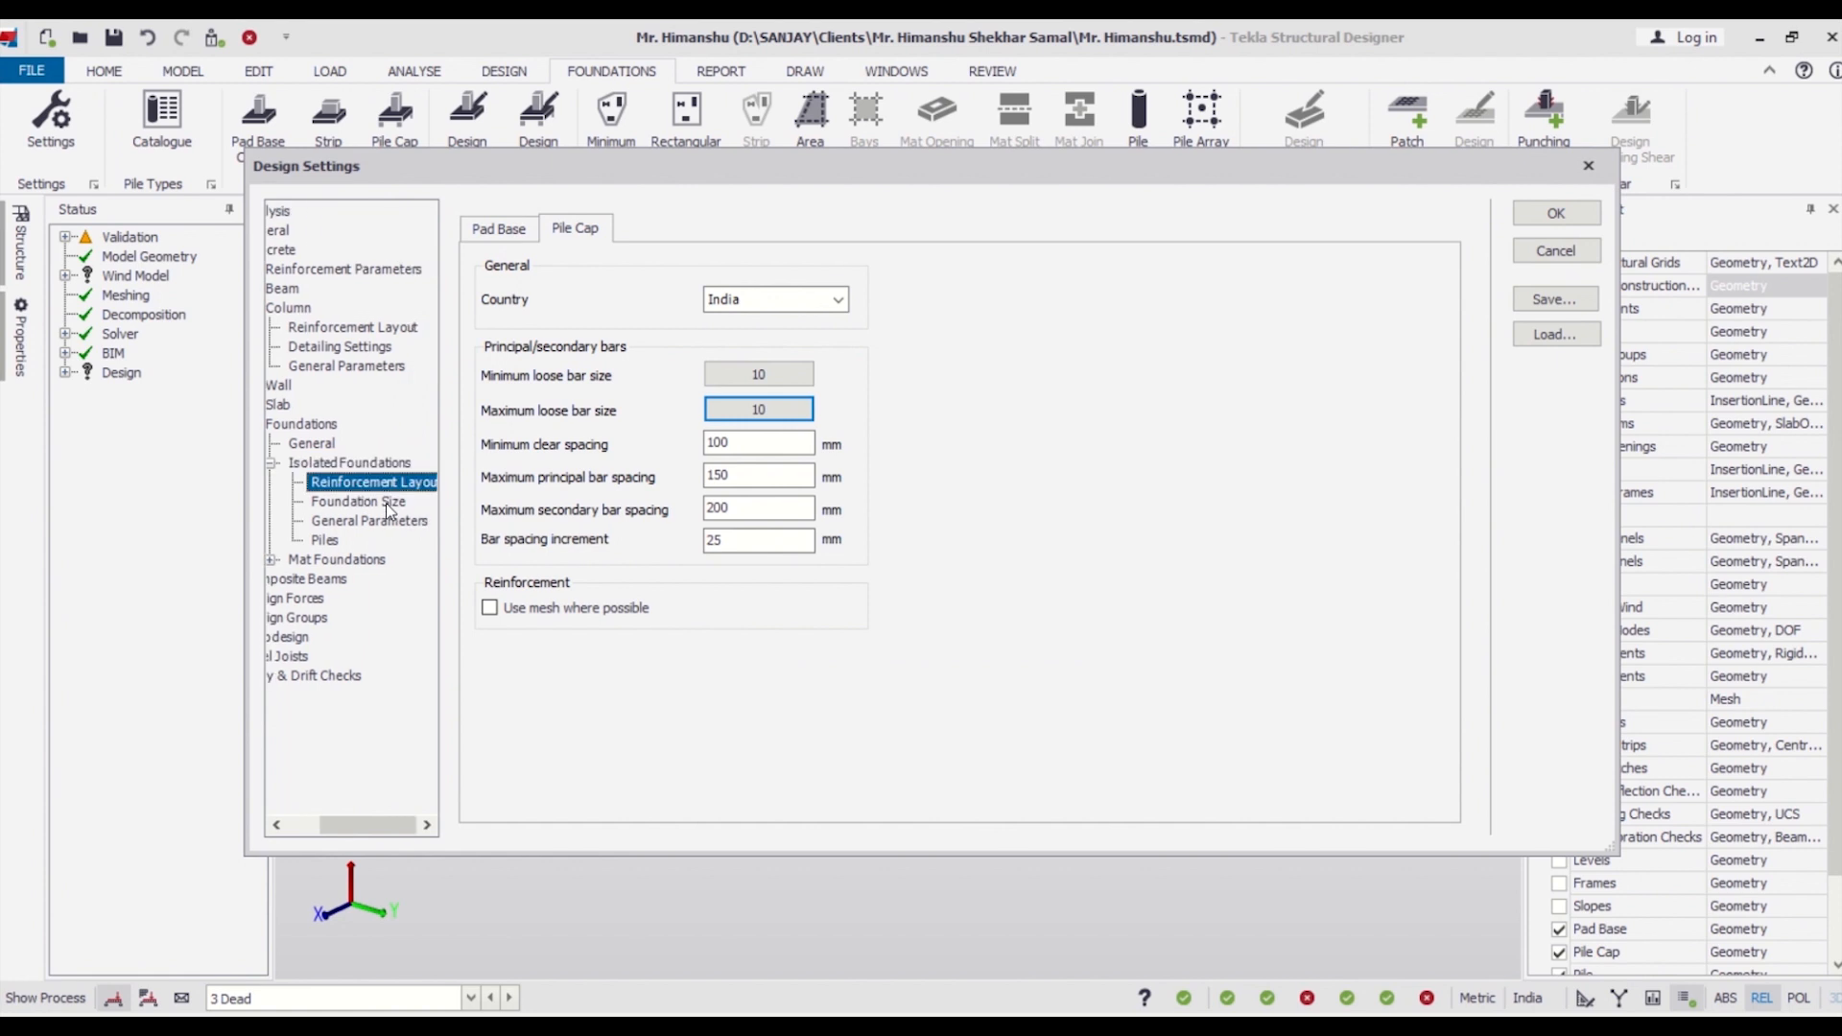
pyautogui.click(388, 506)
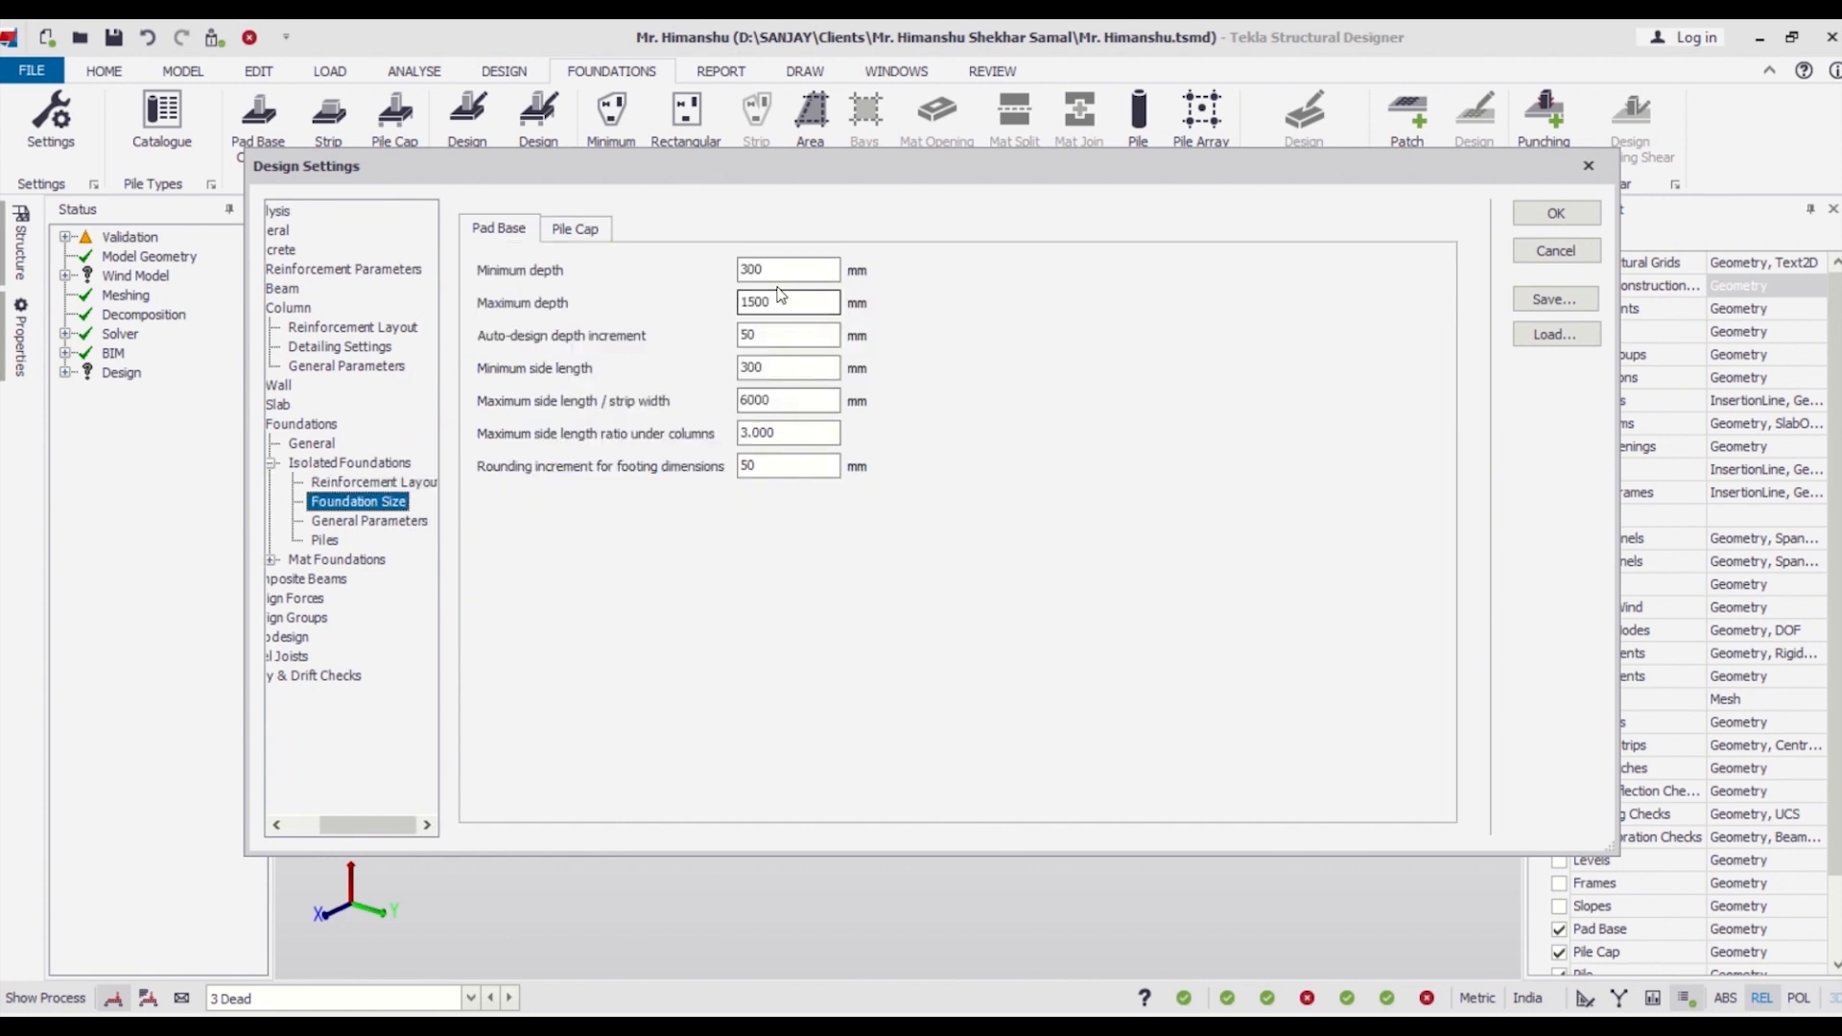
pyautogui.click(589, 230)
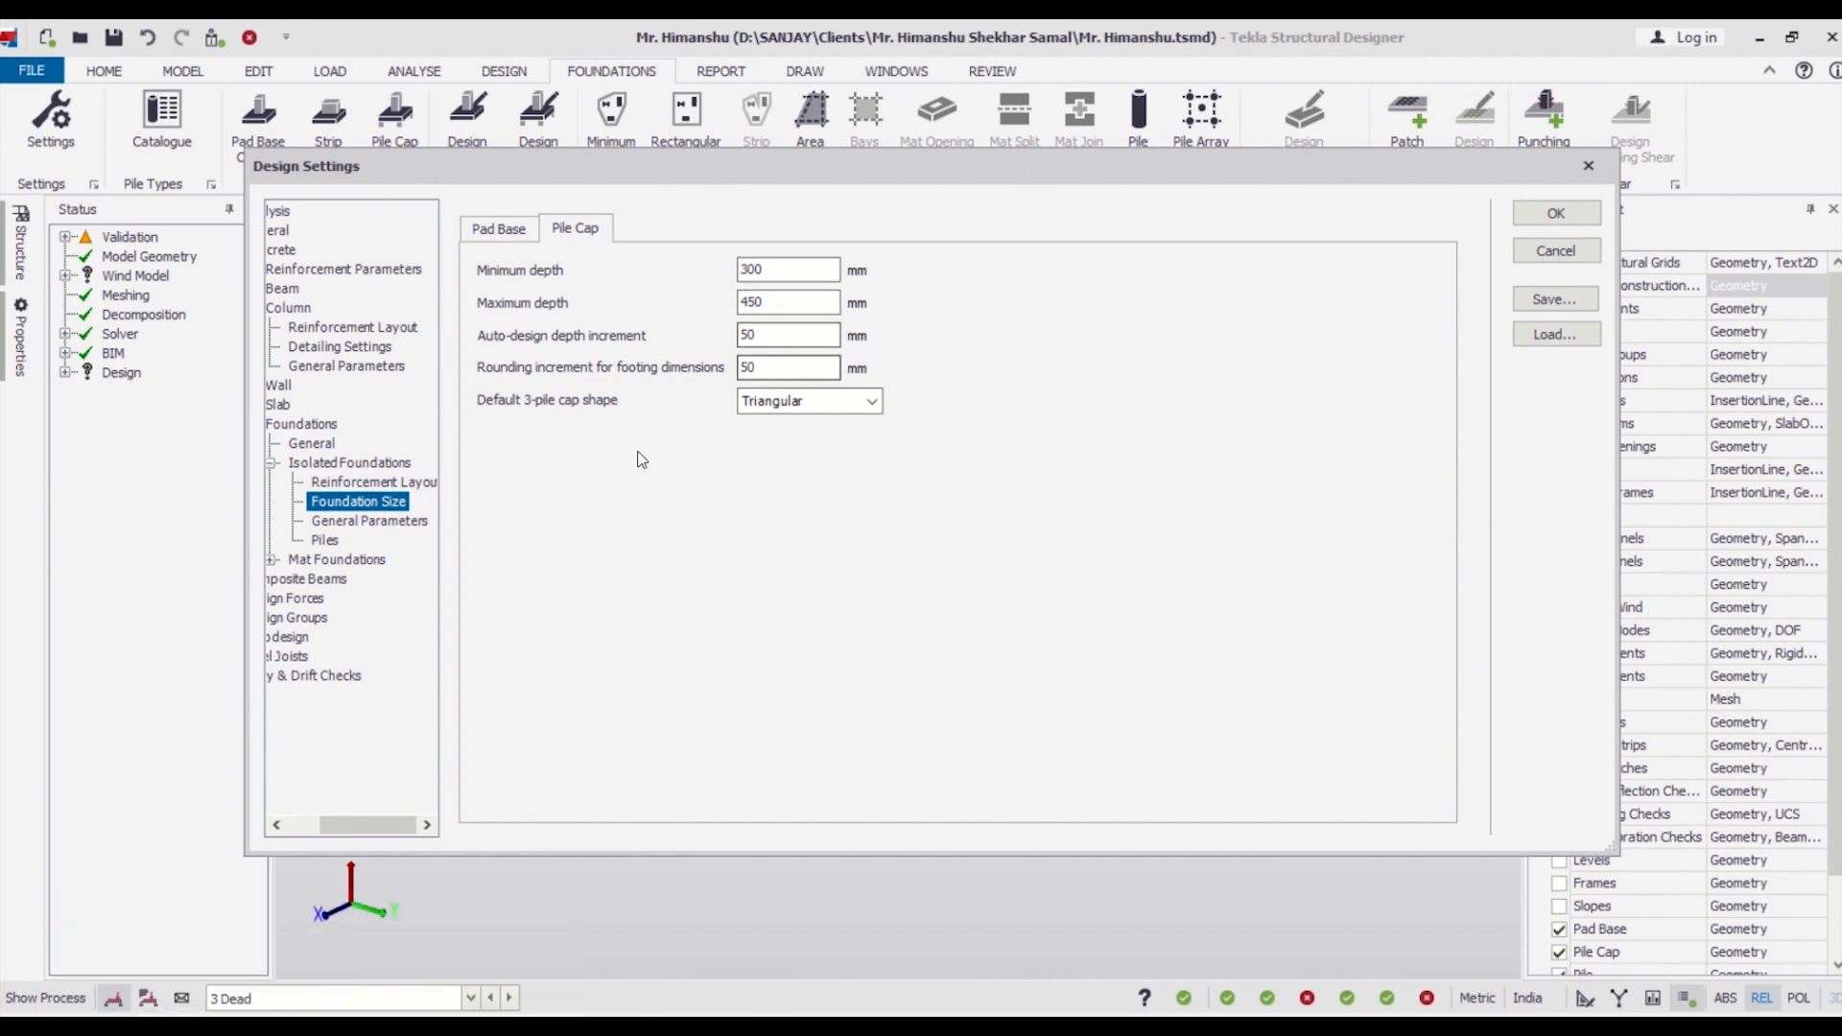
pyautogui.doubleClick(773, 269)
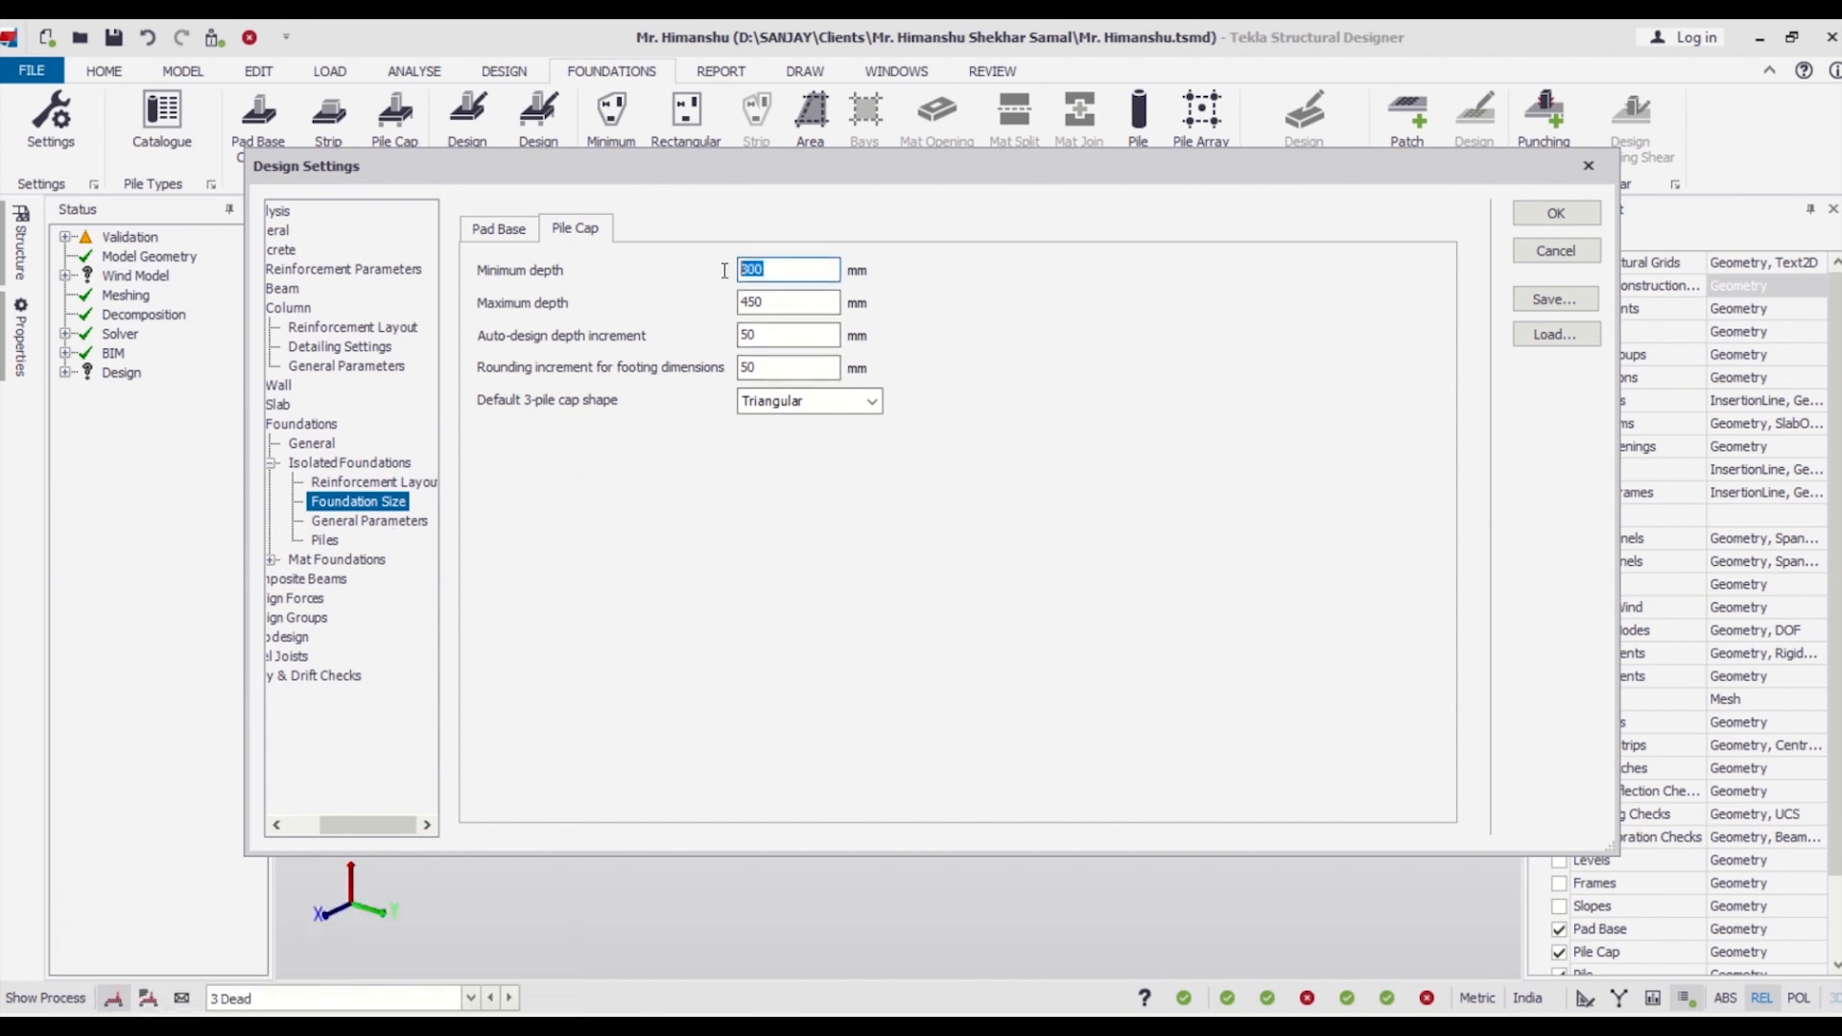
pyautogui.write('250')
# Check the pile cap's general parameters, and set both the minimum and maximum number of piles for pile caps under columns to 3.
pyautogui.click(370, 521)
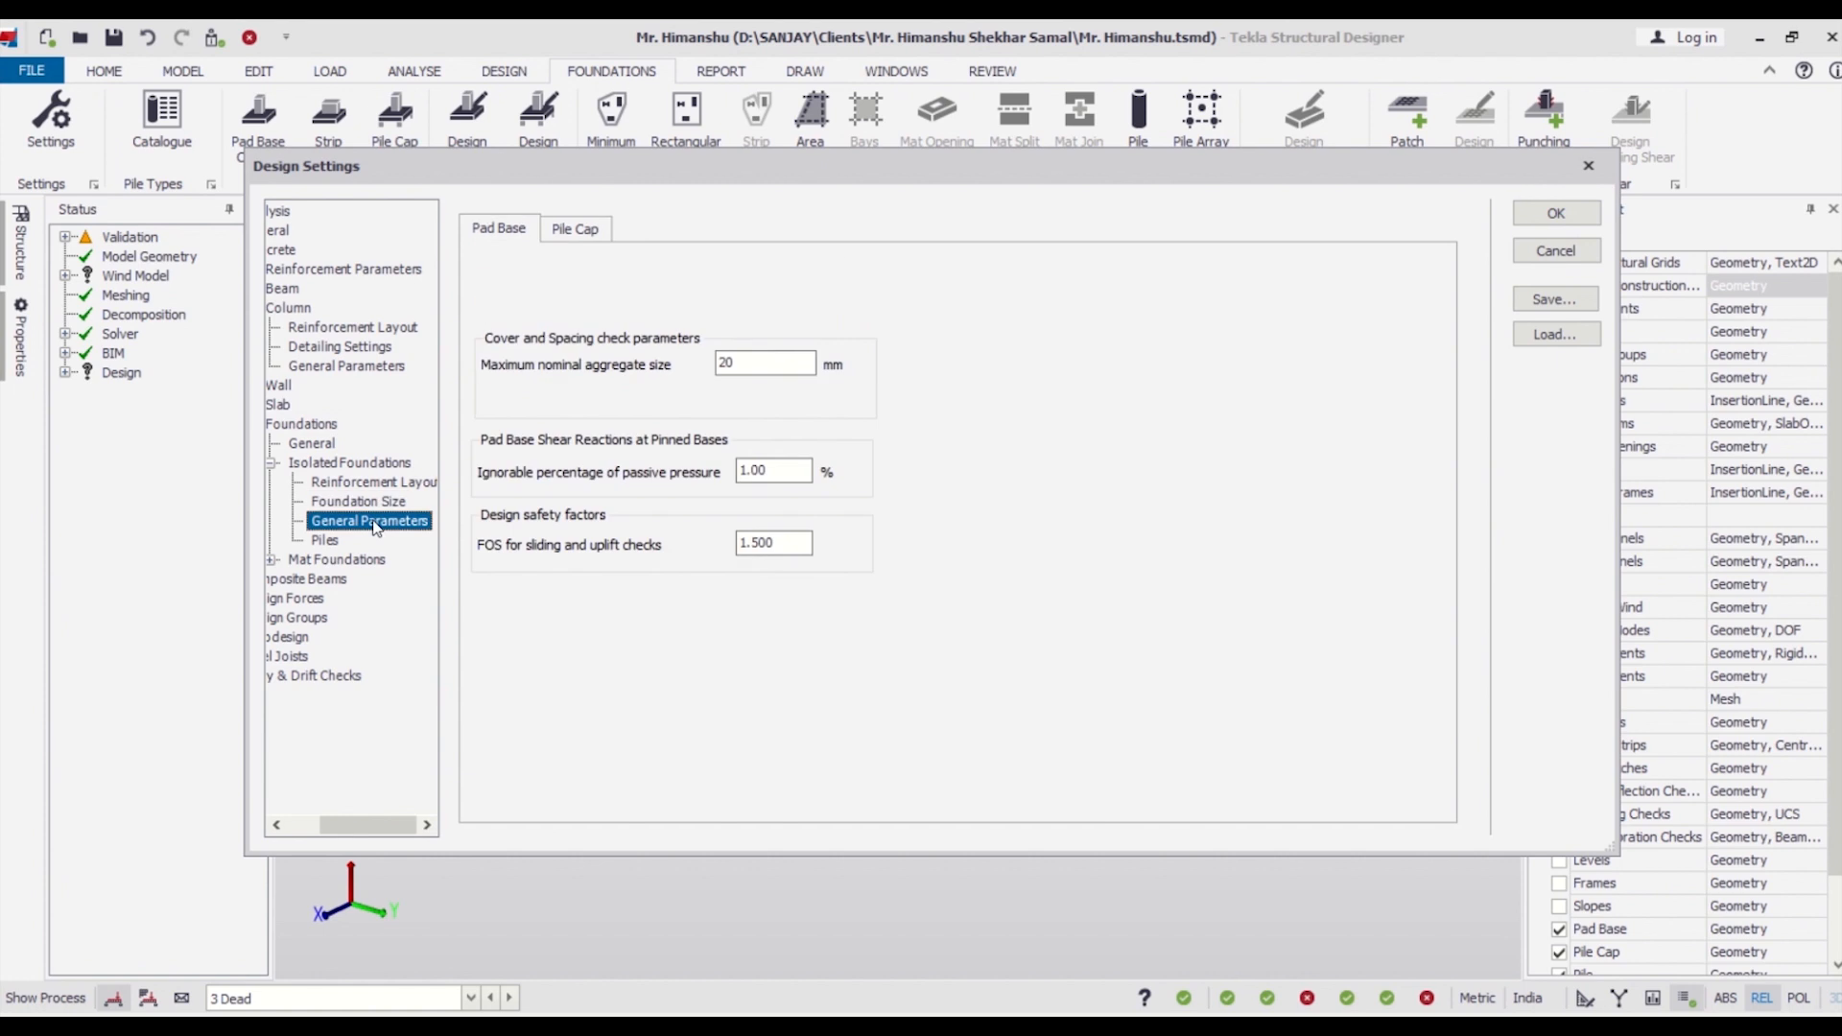
pyautogui.click(575, 229)
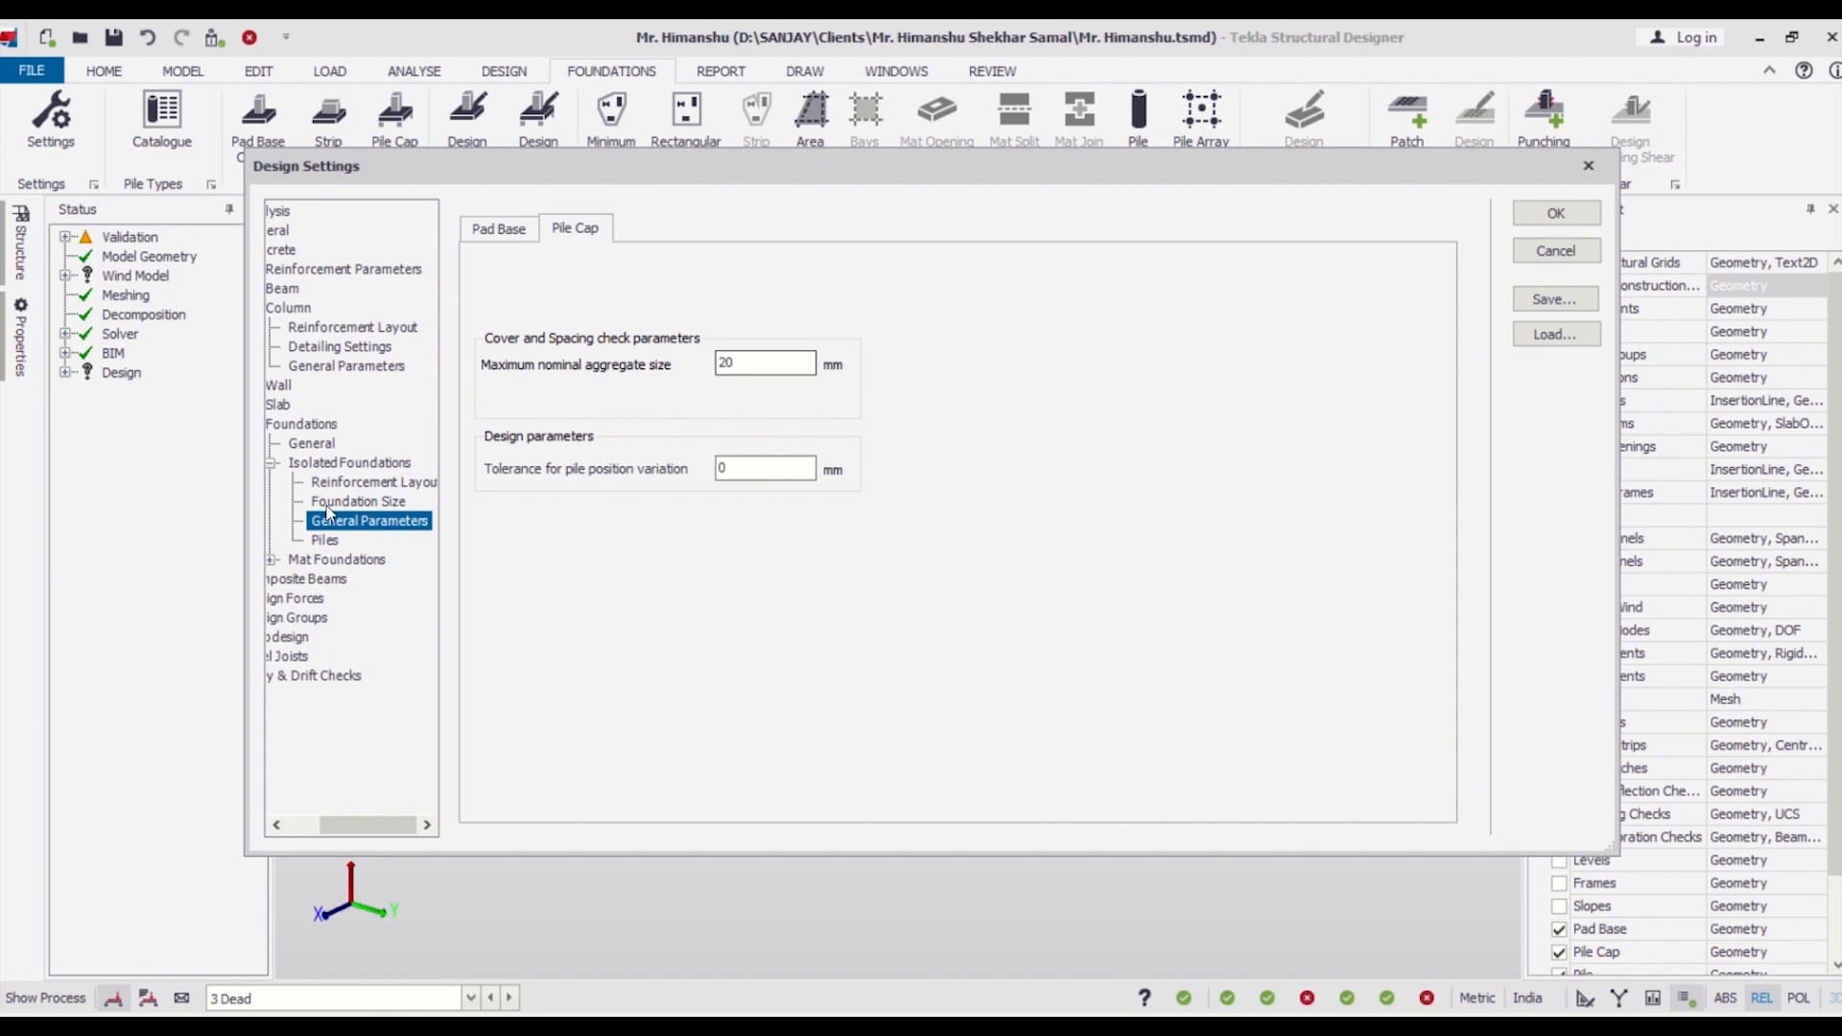
pyautogui.click(329, 540)
pyautogui.click(853, 252)
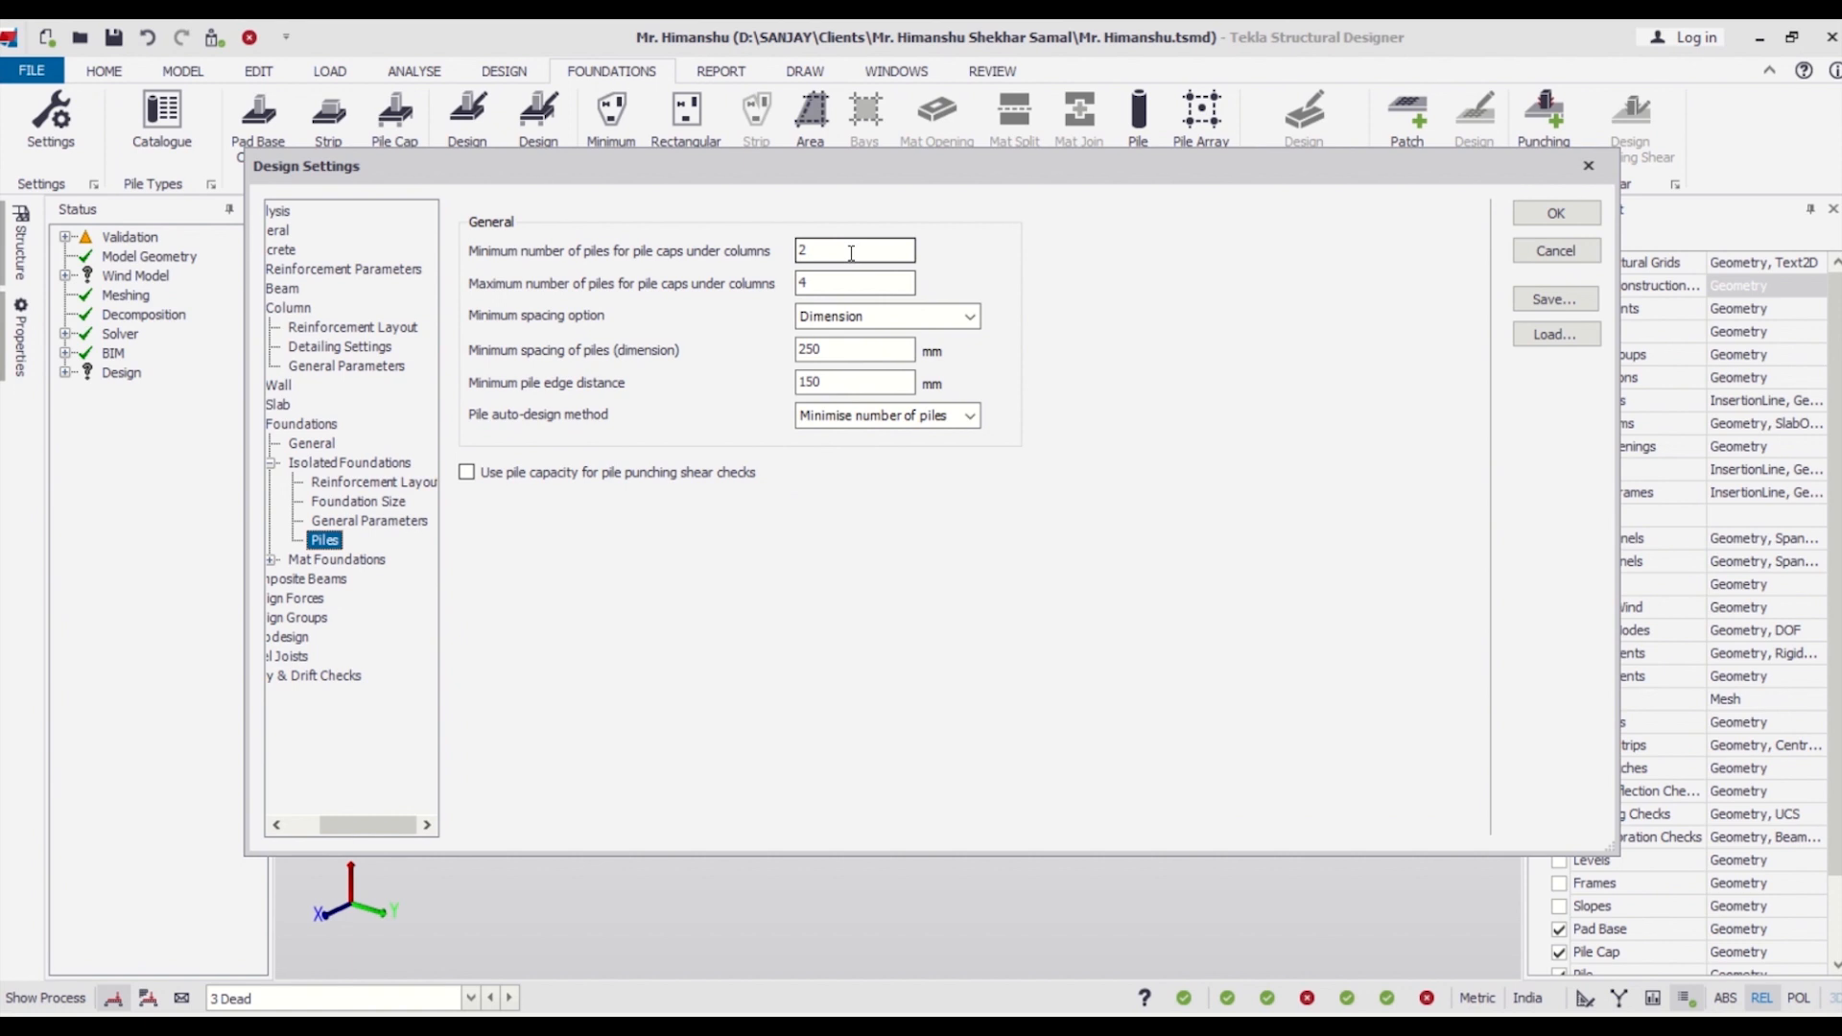
pyautogui.press('Tab')
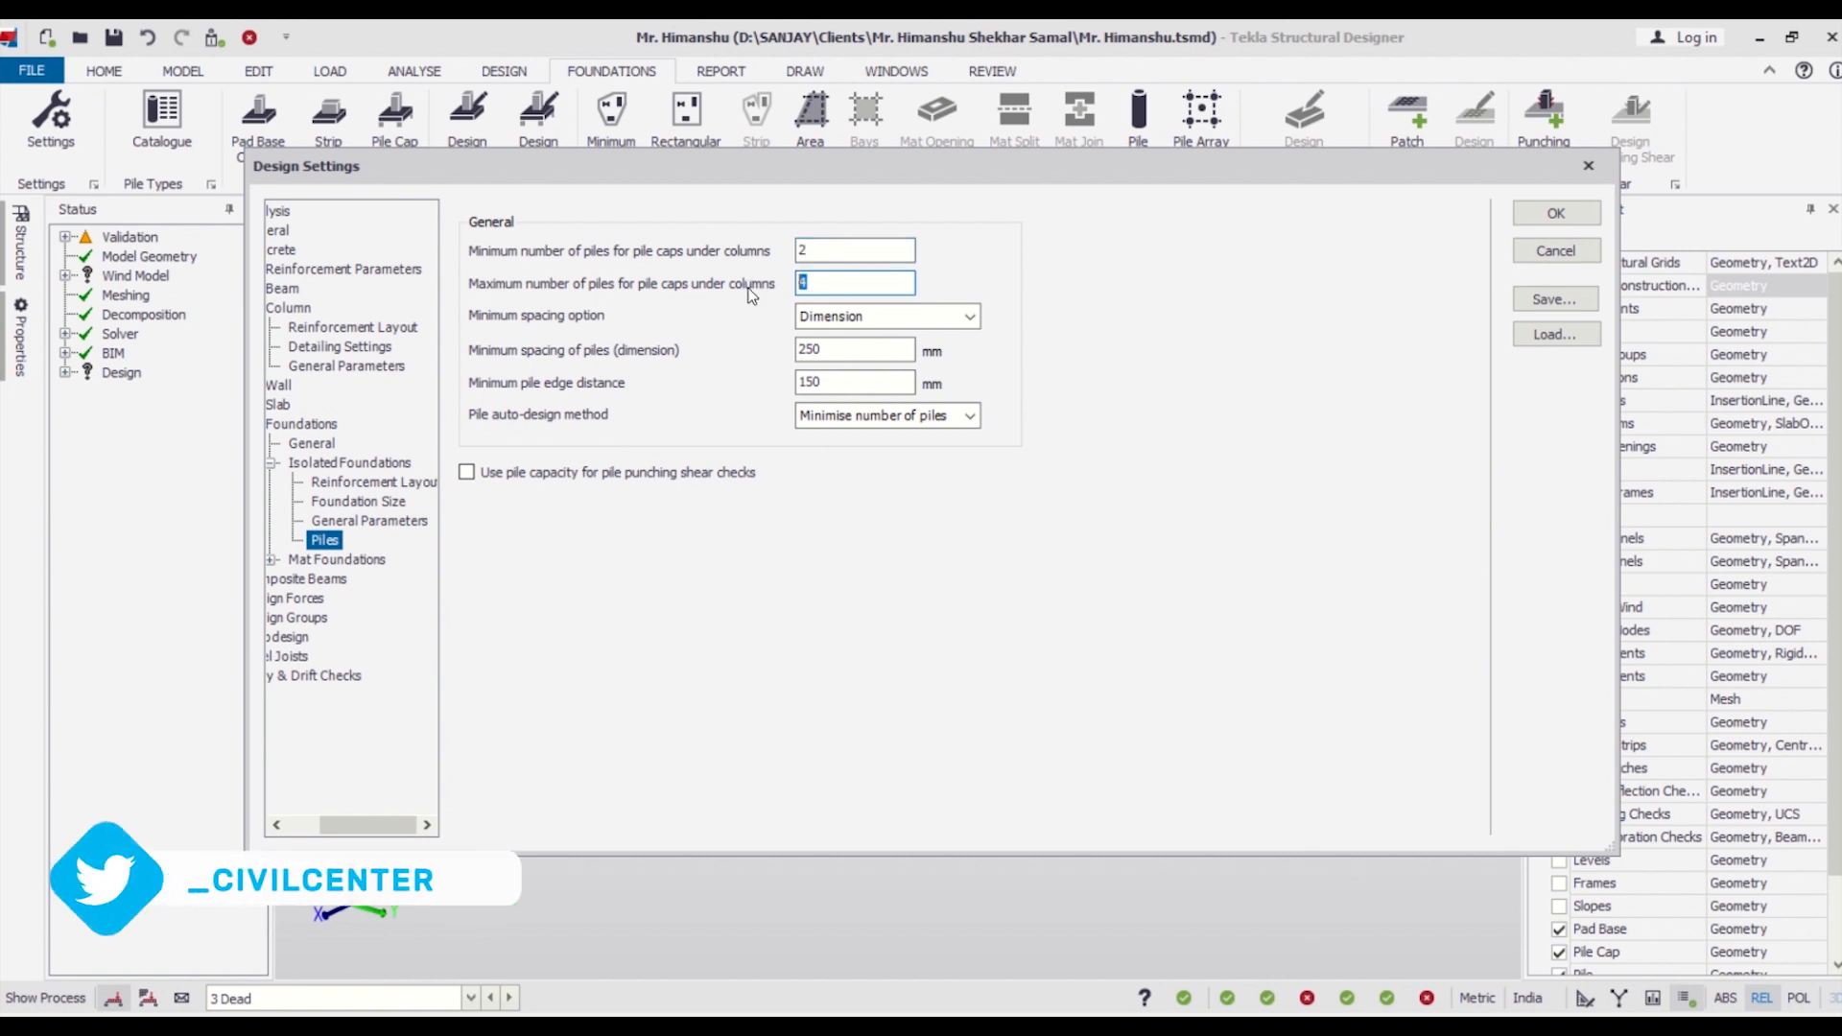
pyautogui.write('3')
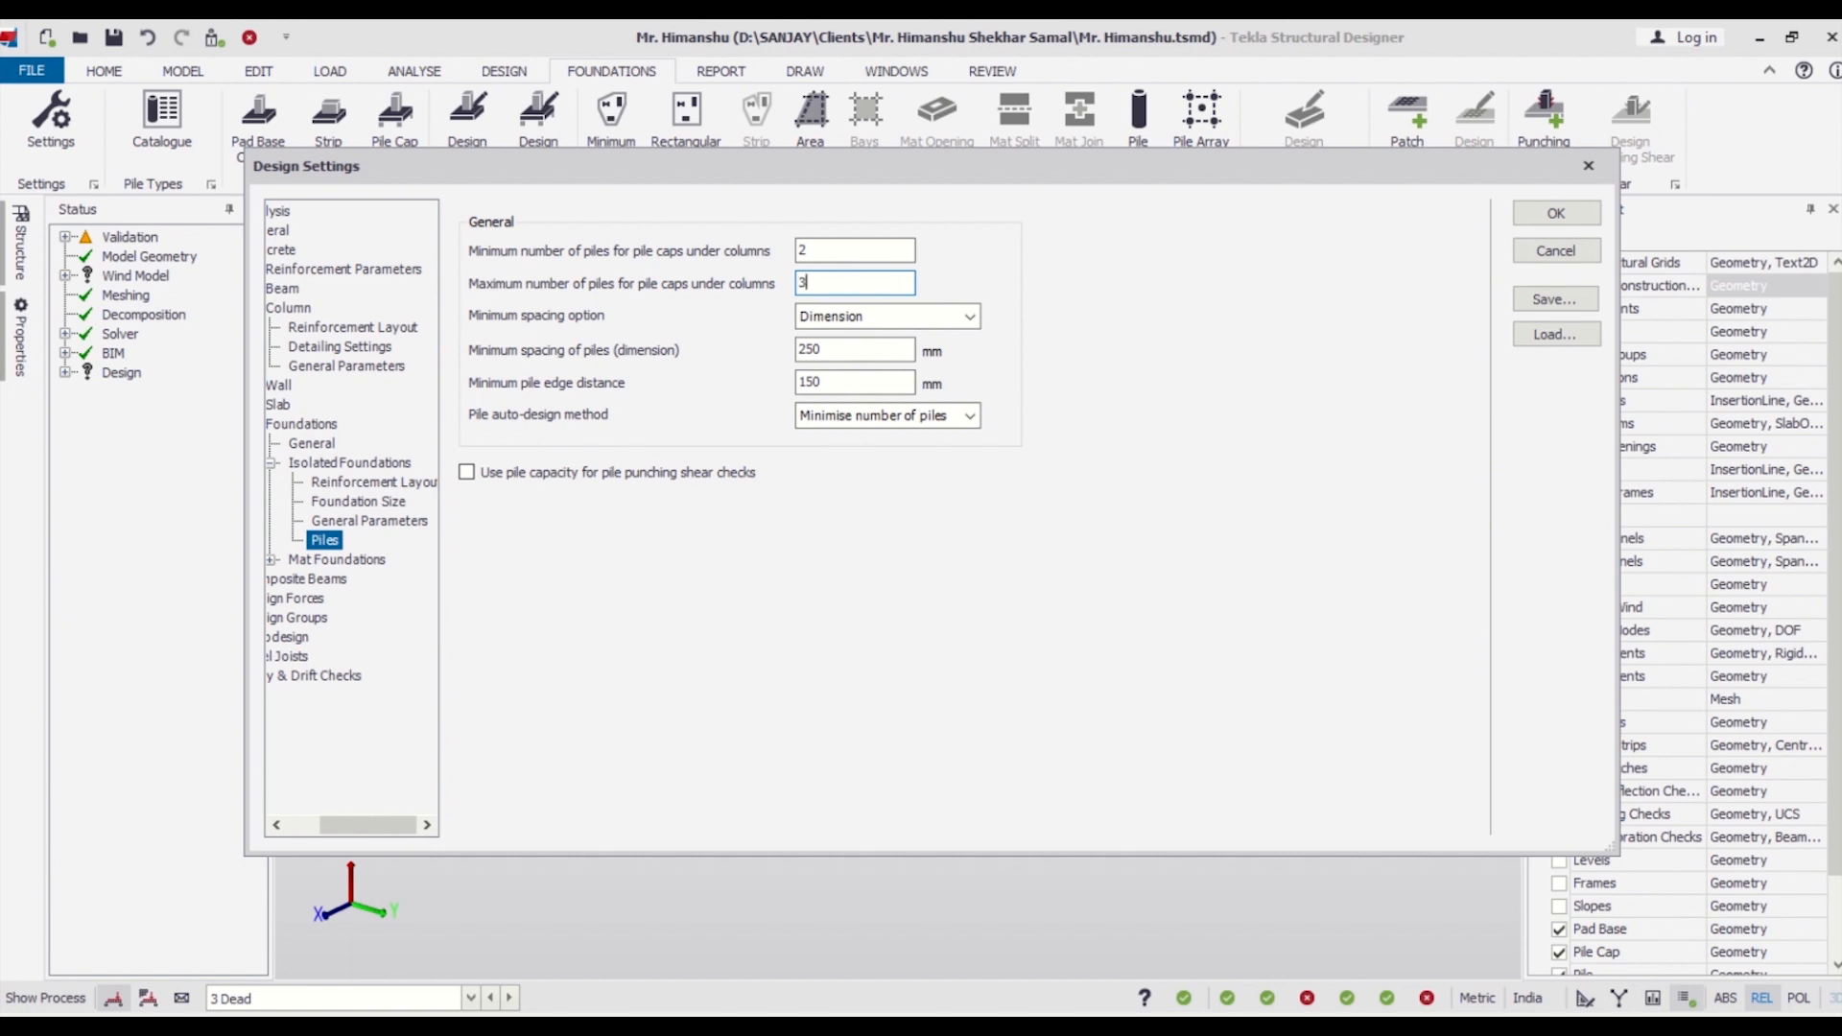
pyautogui.hotkey('shift', 'Tab')
pyautogui.write('3')
# Save the design settings to the active global settings and accept them for the model.
pyautogui.click(1554, 299)
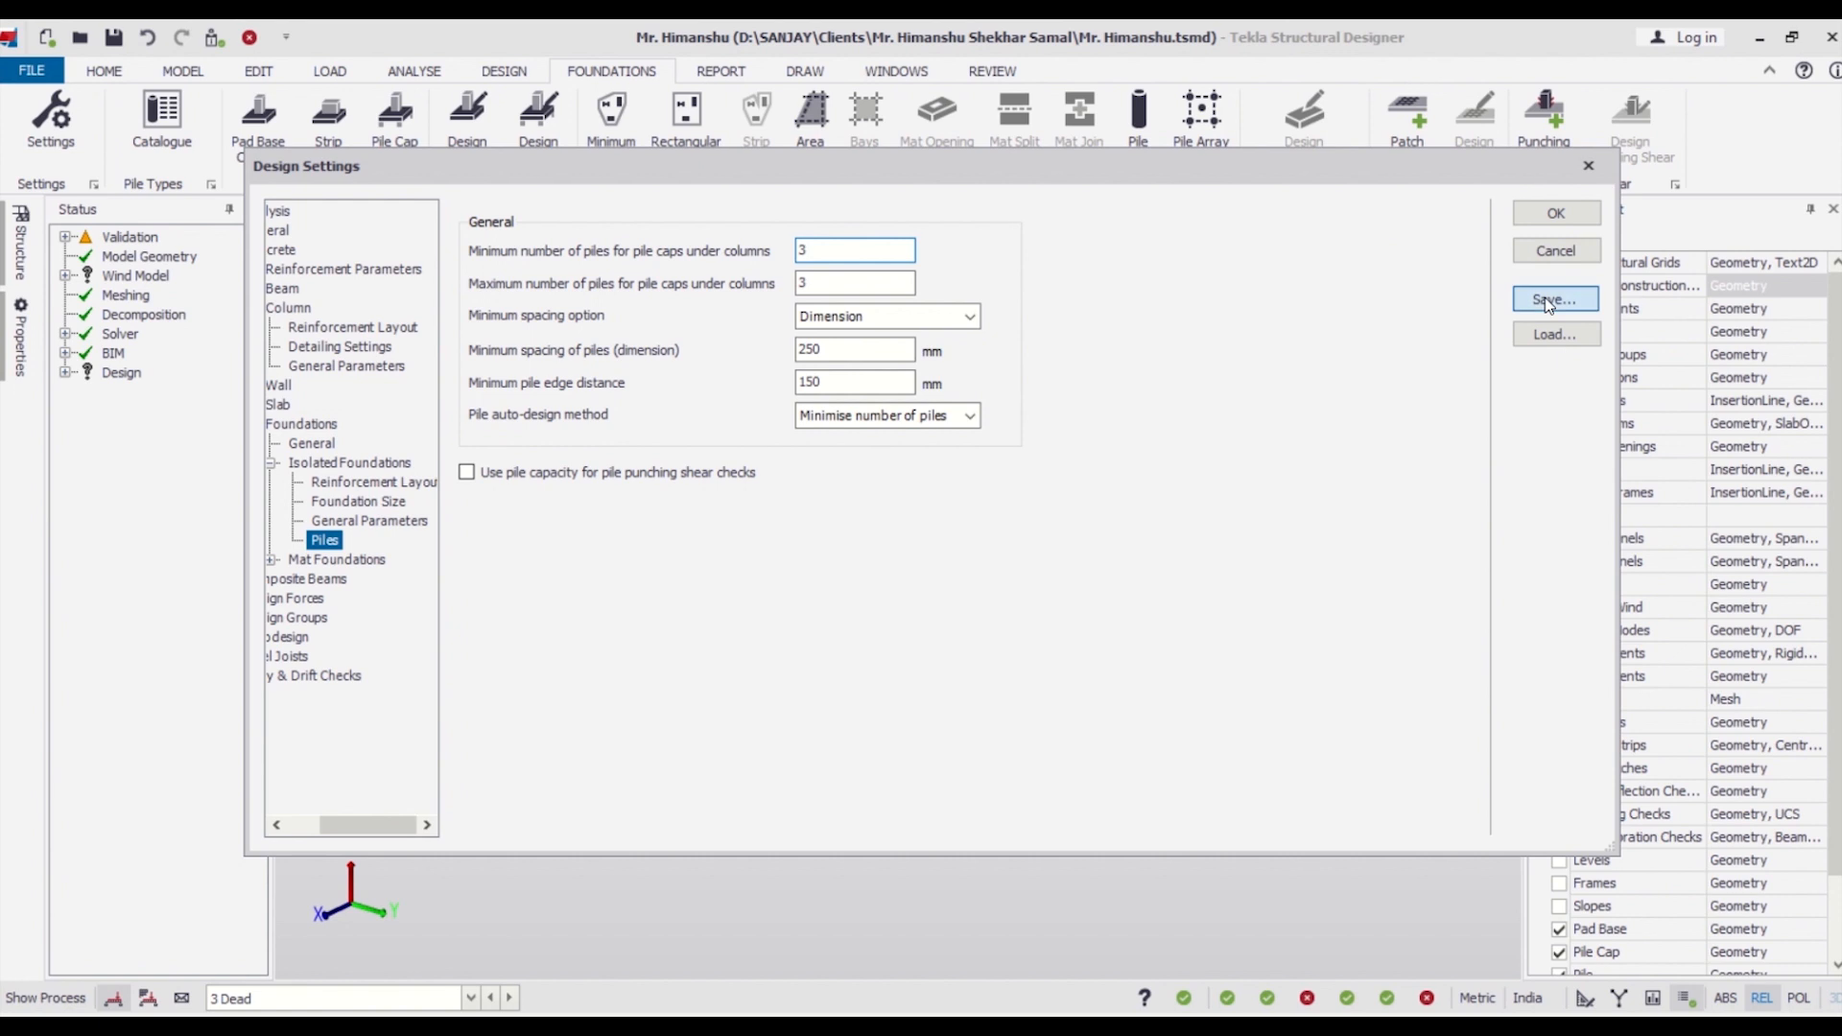
pyautogui.click(880, 568)
pyautogui.click(1556, 299)
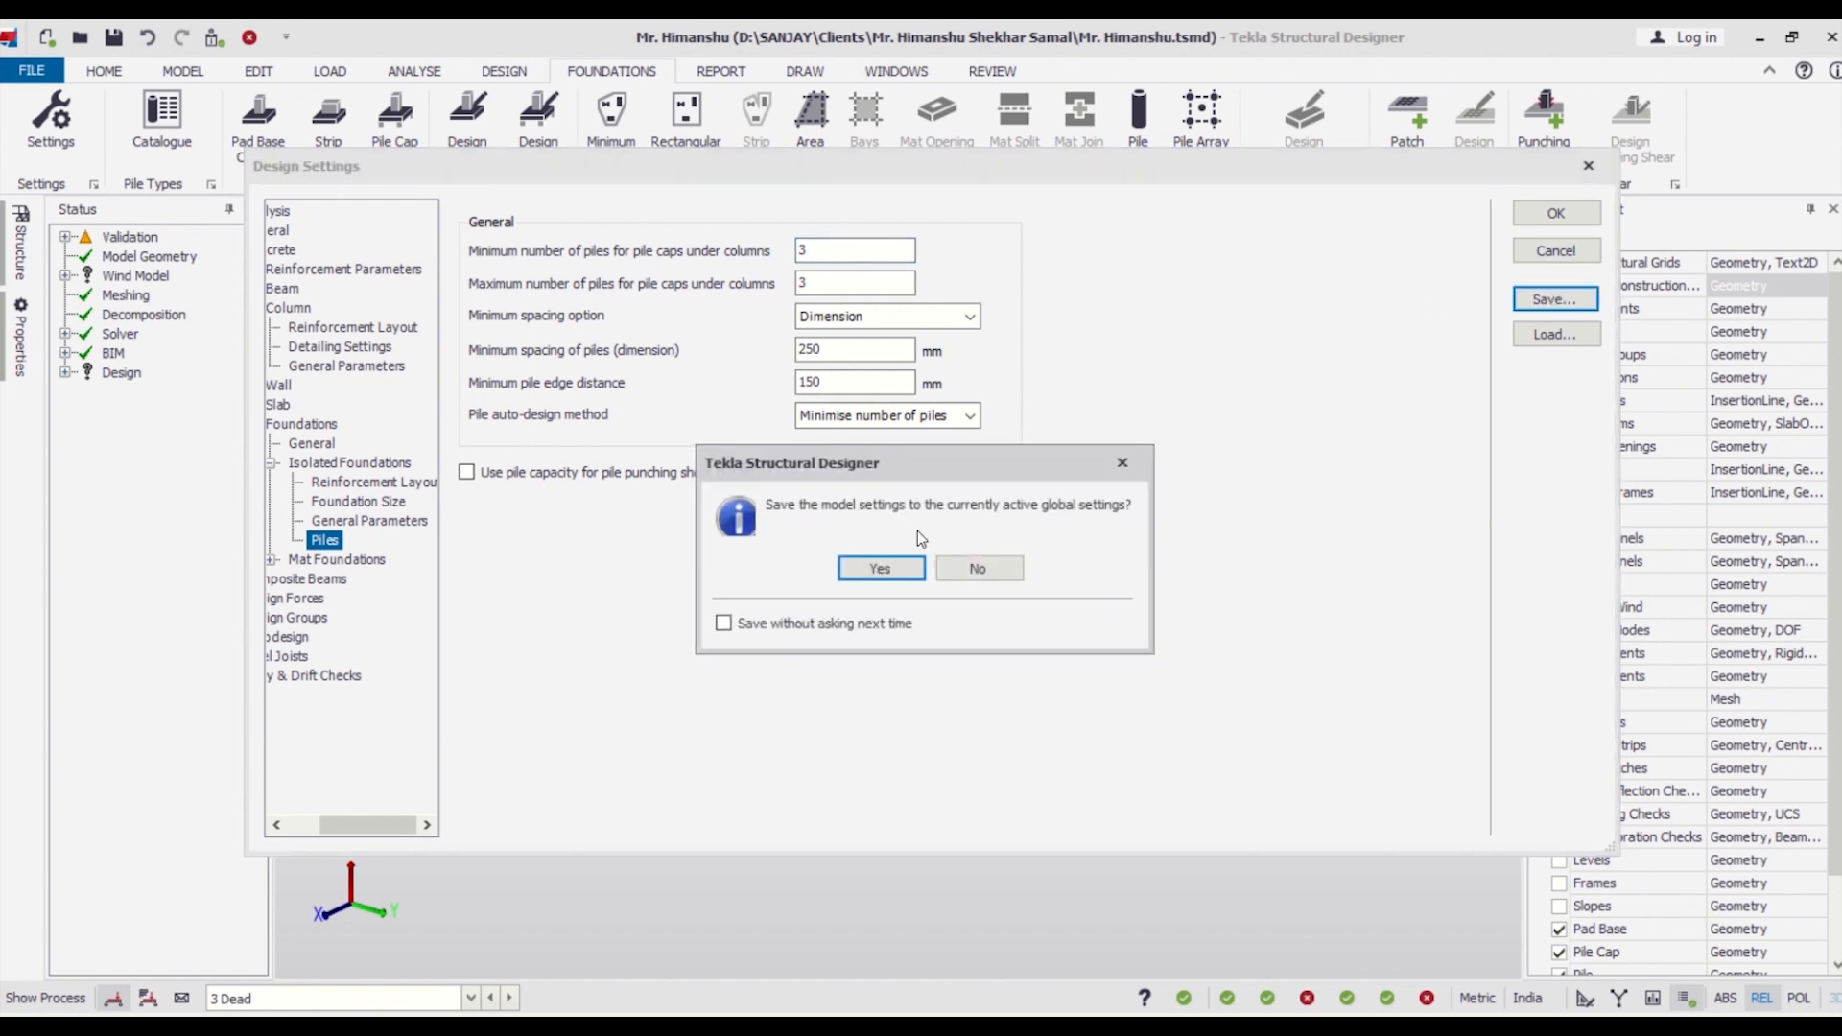
pyautogui.click(879, 566)
pyautogui.click(1538, 214)
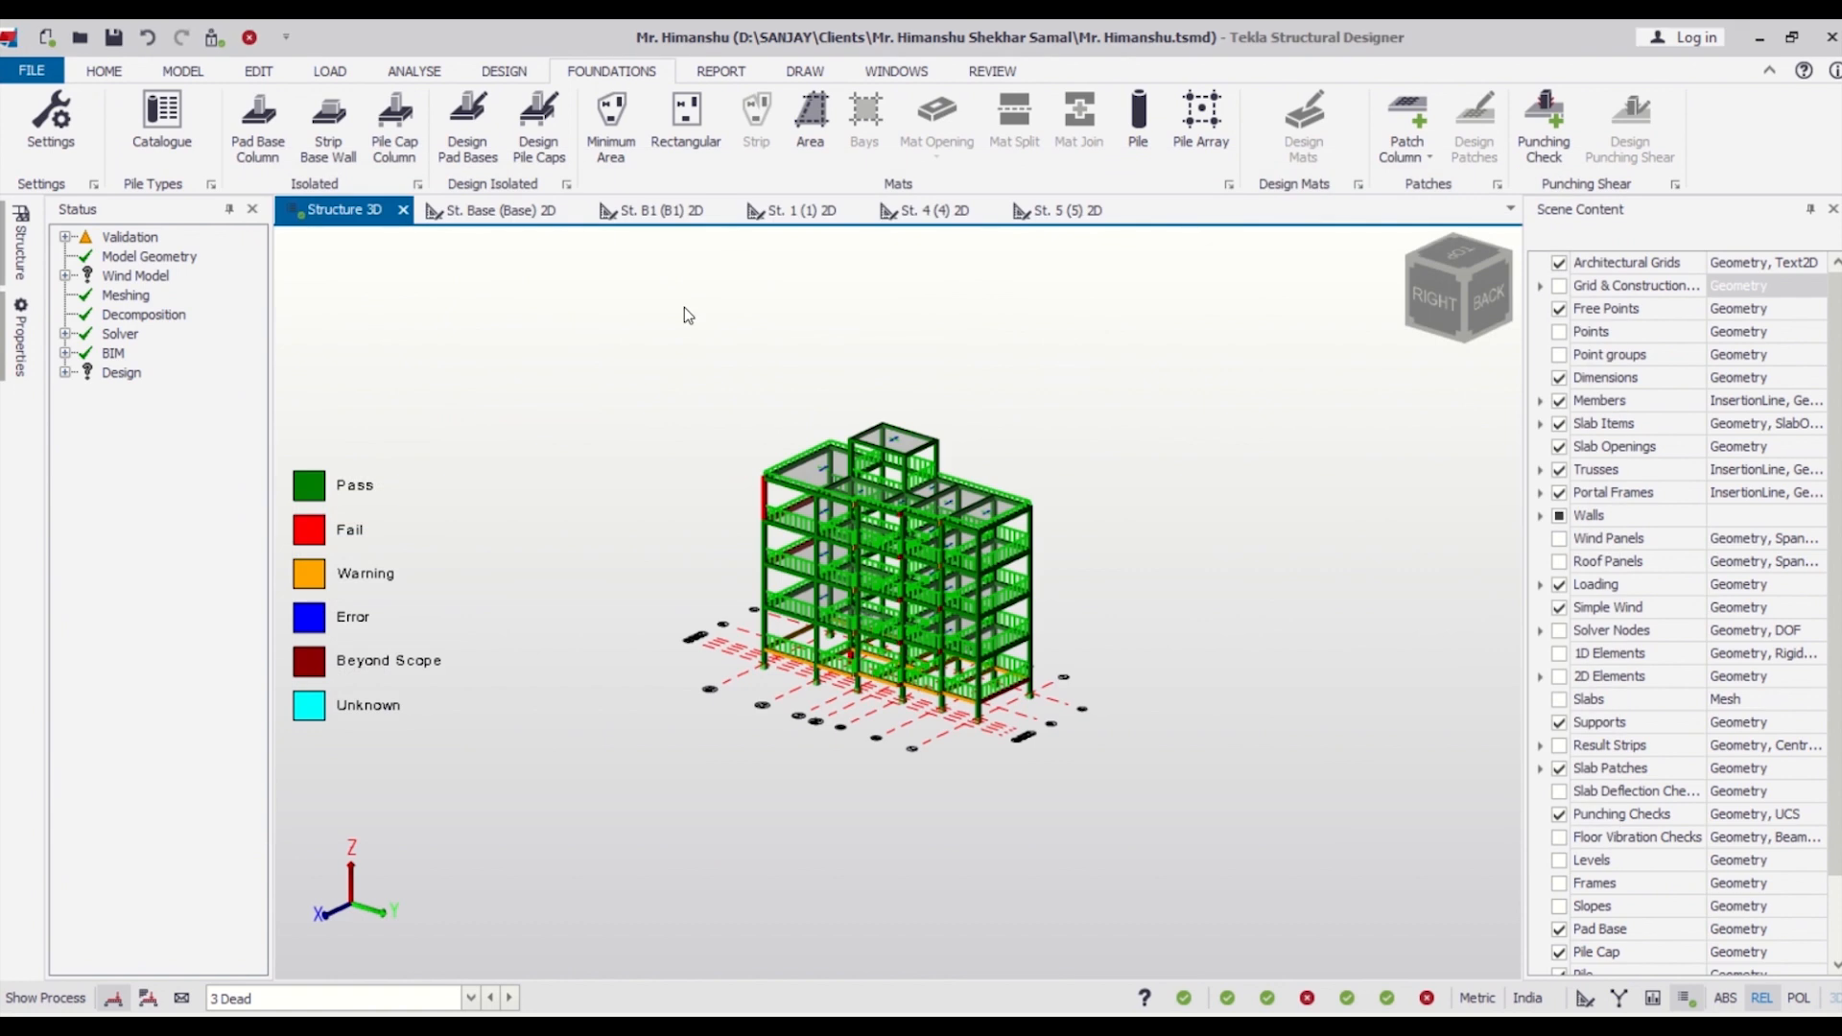
# Create isolated pile caps with piles under all the building's columns at once.
pyautogui.click(395, 125)
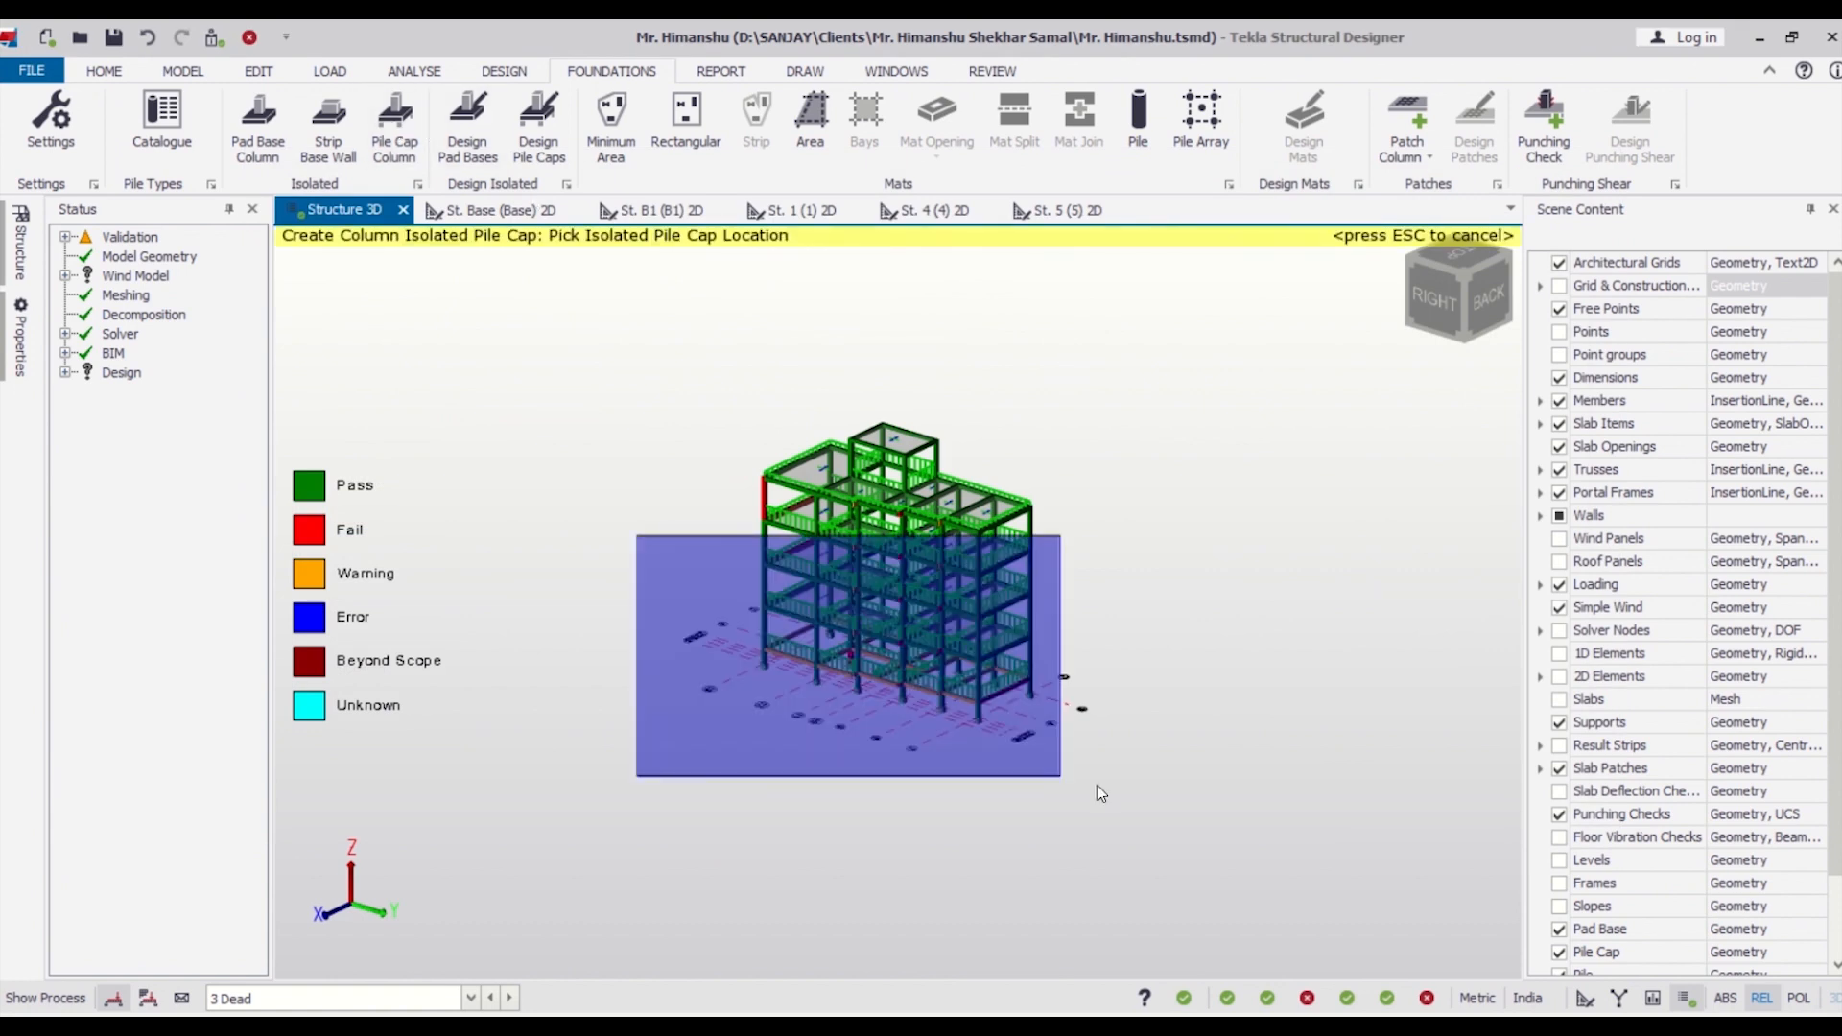
pyautogui.moveTo(1096, 786); pyautogui.dragTo(1207, 808)
pyautogui.moveTo(1137, 822); pyautogui.dragTo(1056, 790, button='right')
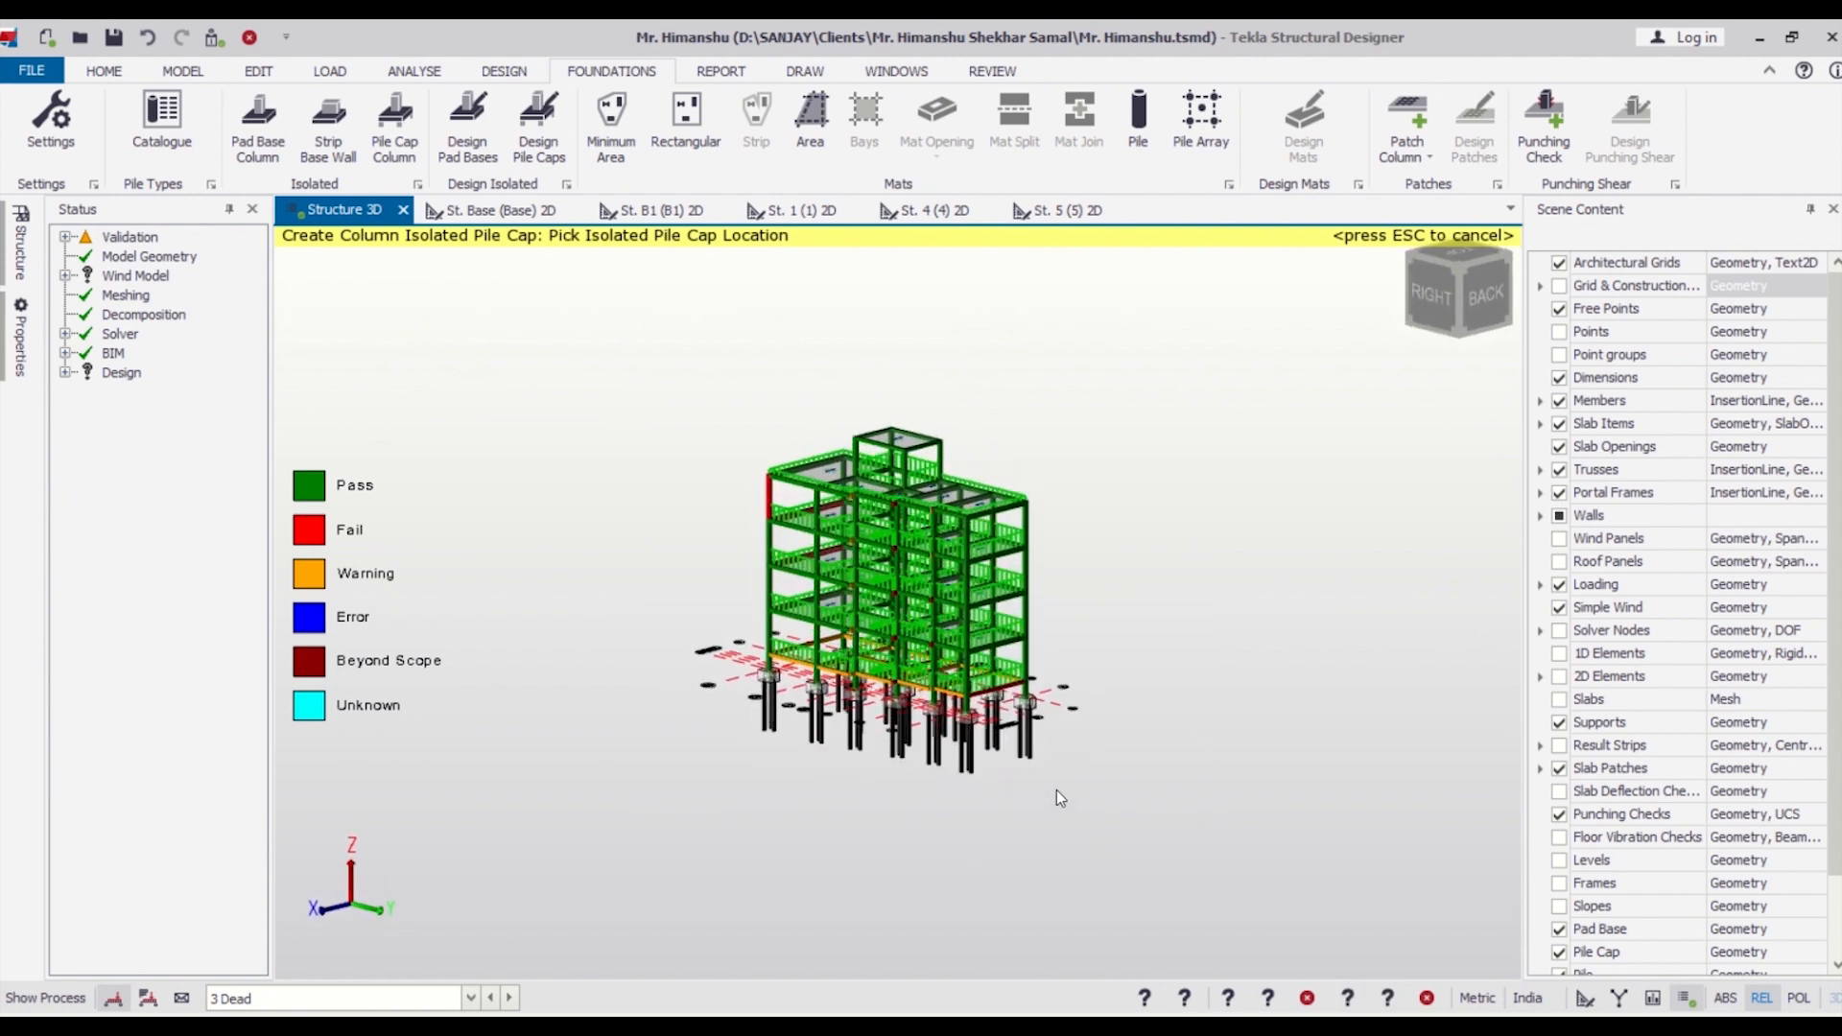
pyautogui.press('Escape')
# Select all the pile caps and piles beneath the building in the 3D structure view.
pyautogui.scroll(3, 930, 827)
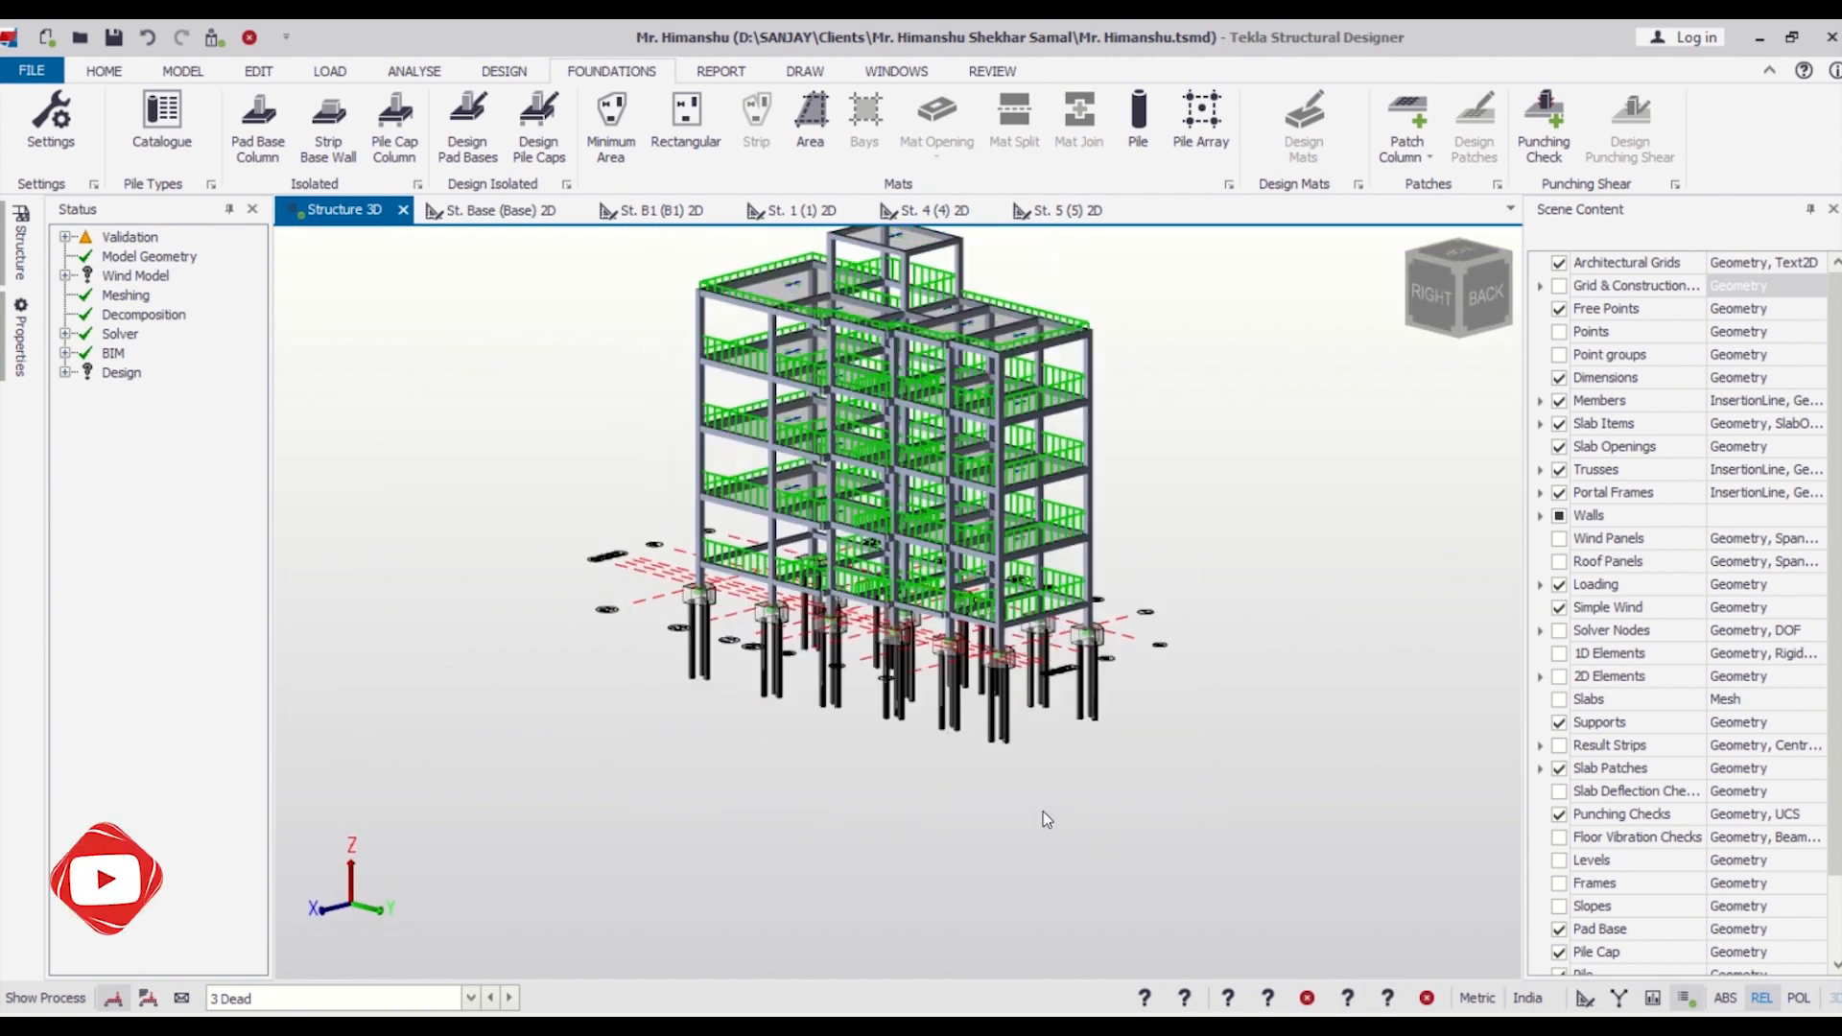
pyautogui.scroll(-3, 1042, 812)
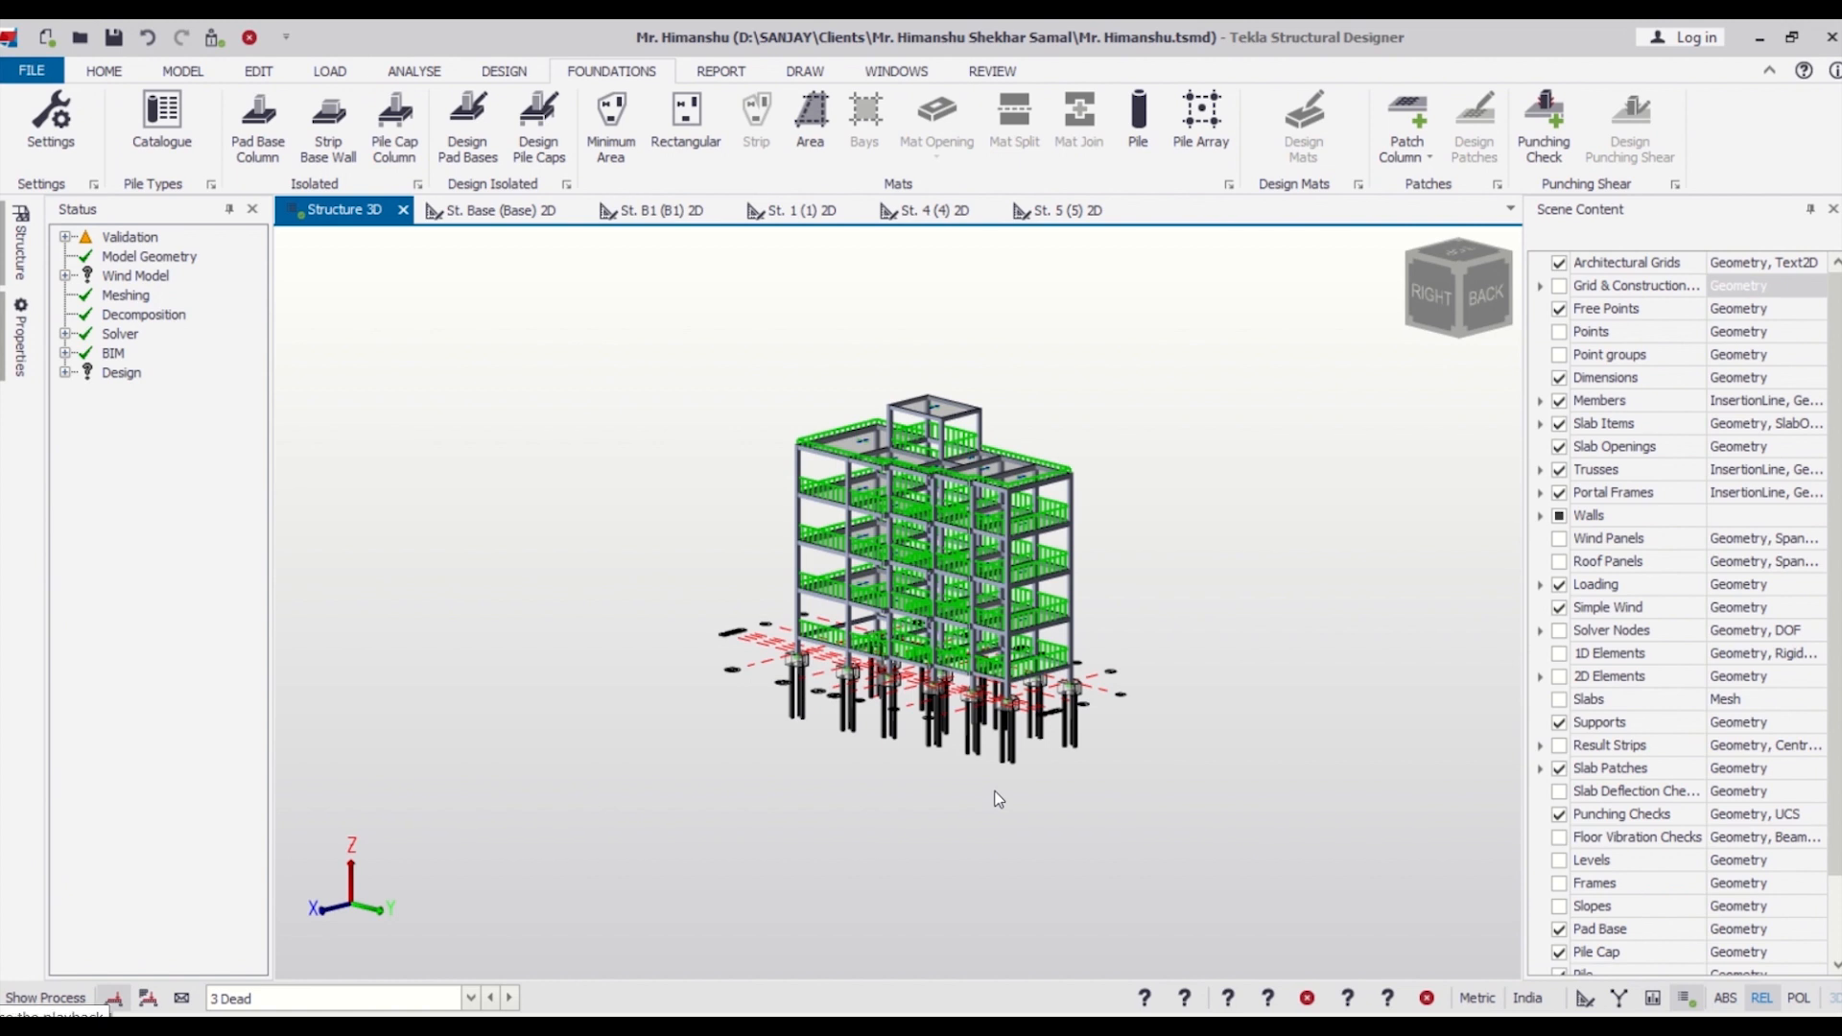
pyautogui.scroll(3, 1016, 794)
pyautogui.moveTo(974, 777); pyautogui.dragTo(1103, 812, button='right')
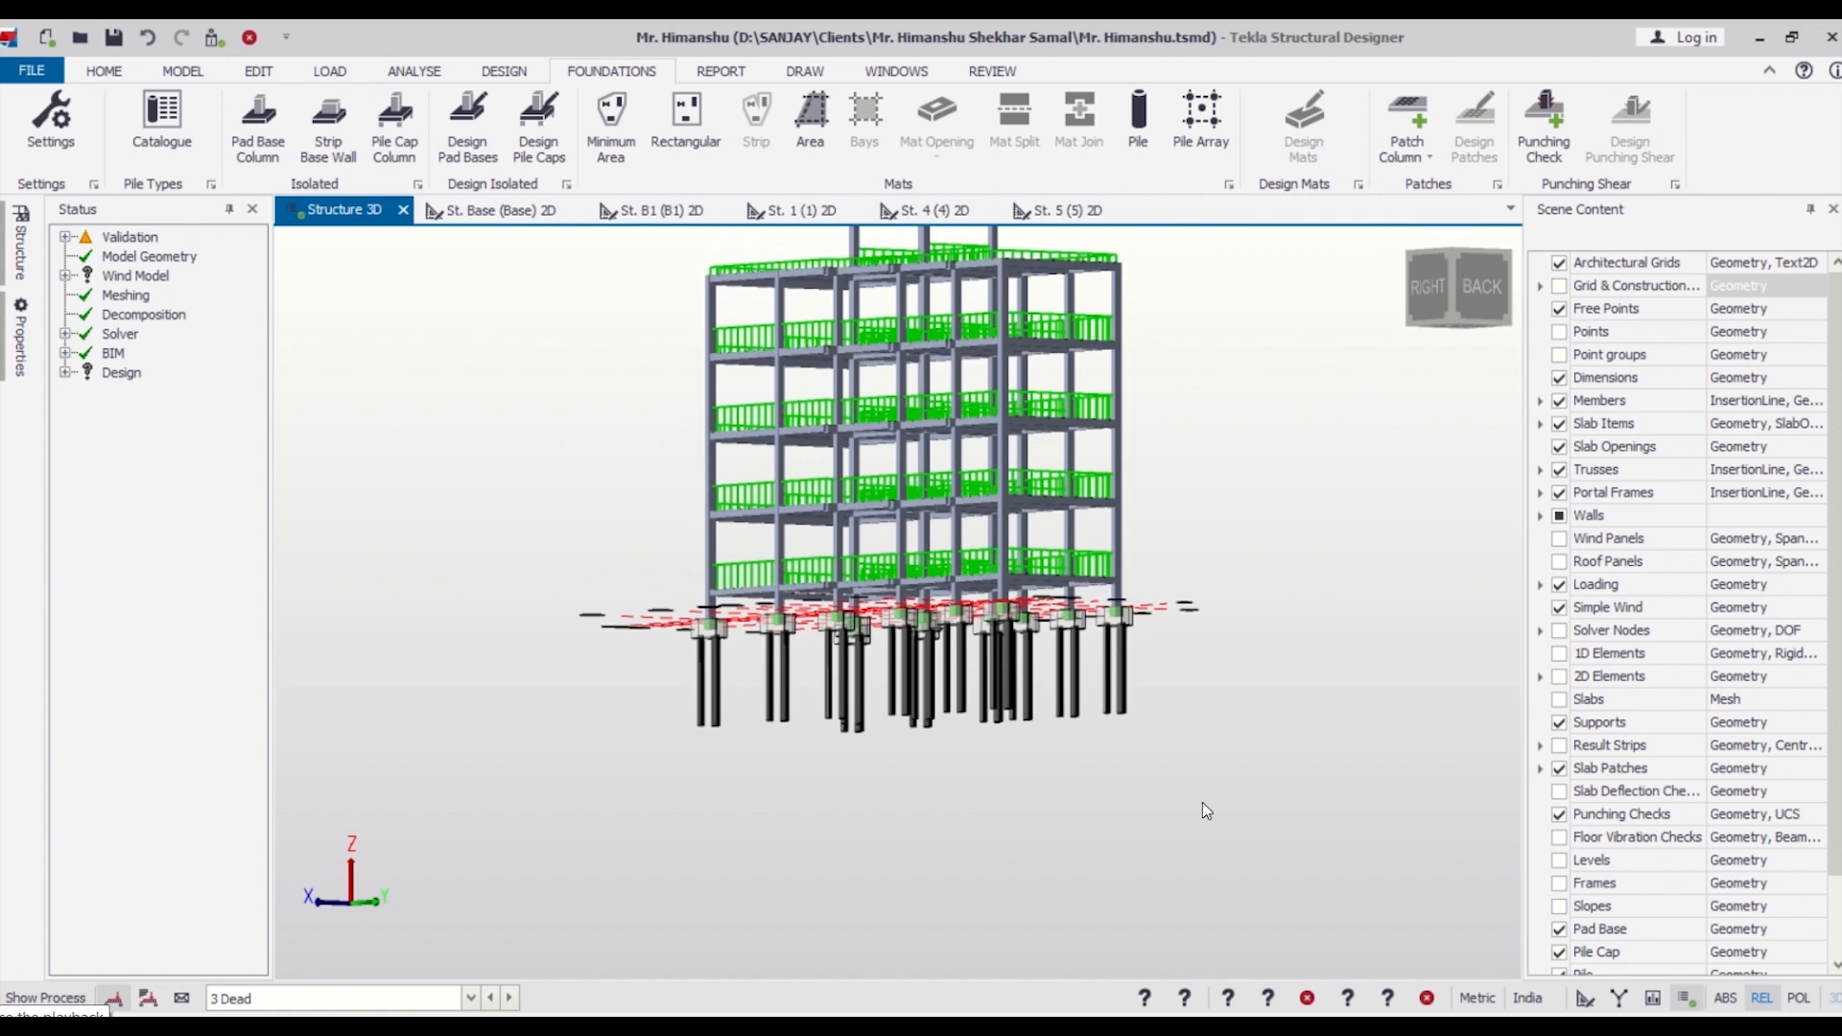
pyautogui.moveTo(1284, 790); pyautogui.dragTo(568, 649)
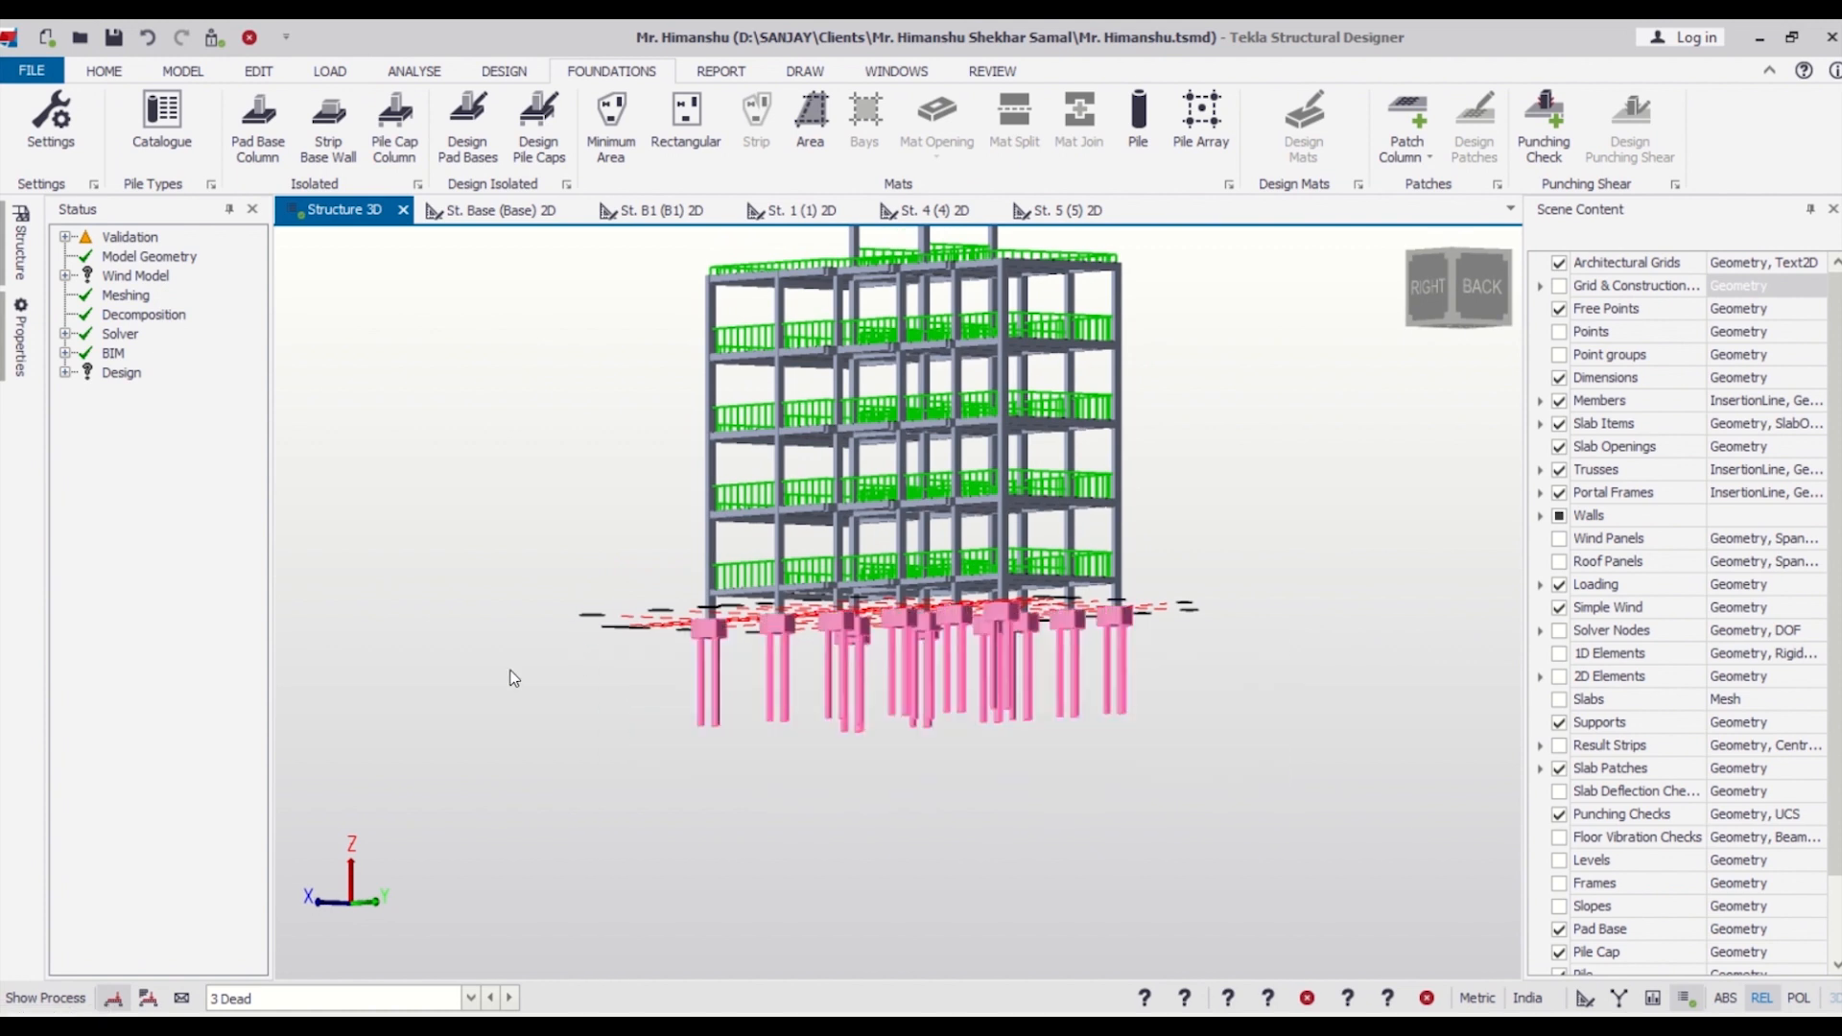